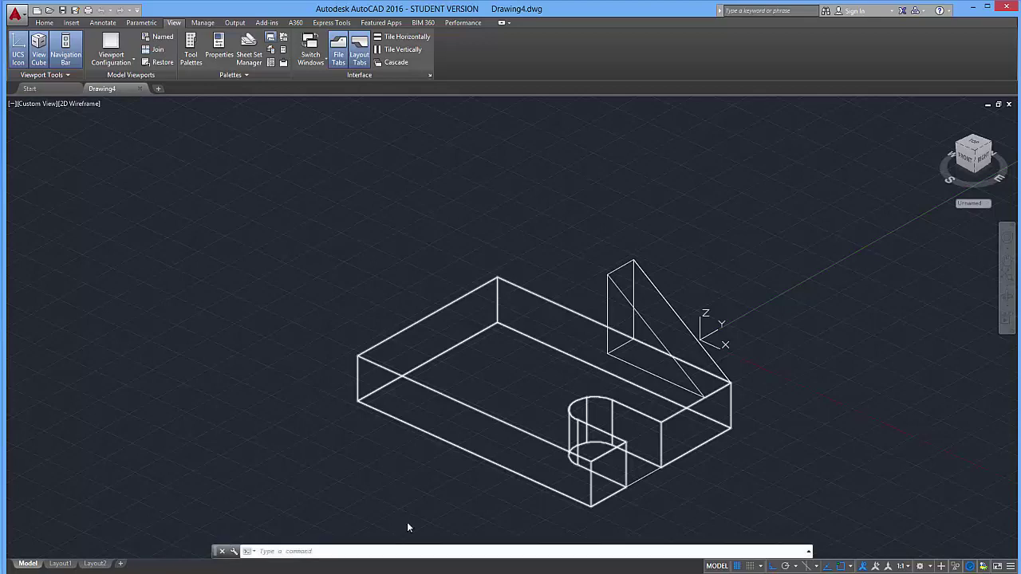
Check the dimensioned reference drawing, then return to the AutoCAD model with no command running.
key("alt+Tab")
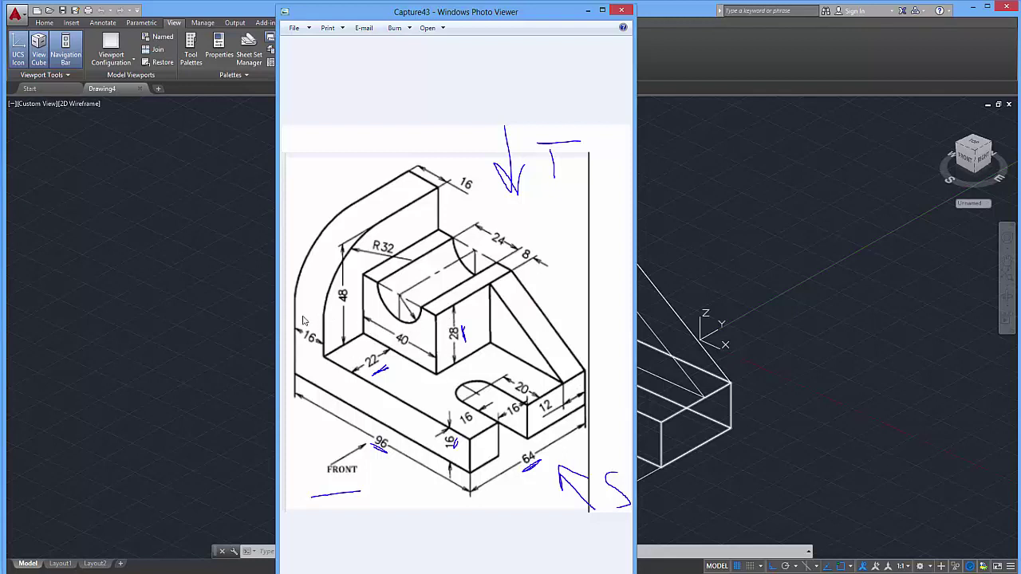
left_click(825, 327)
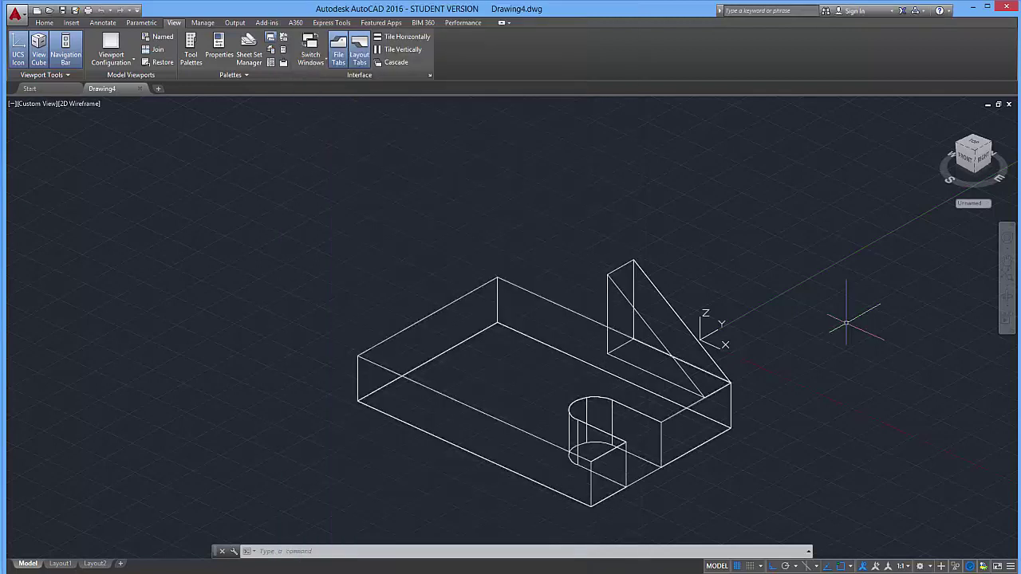
key("Escape")
key("Escape")
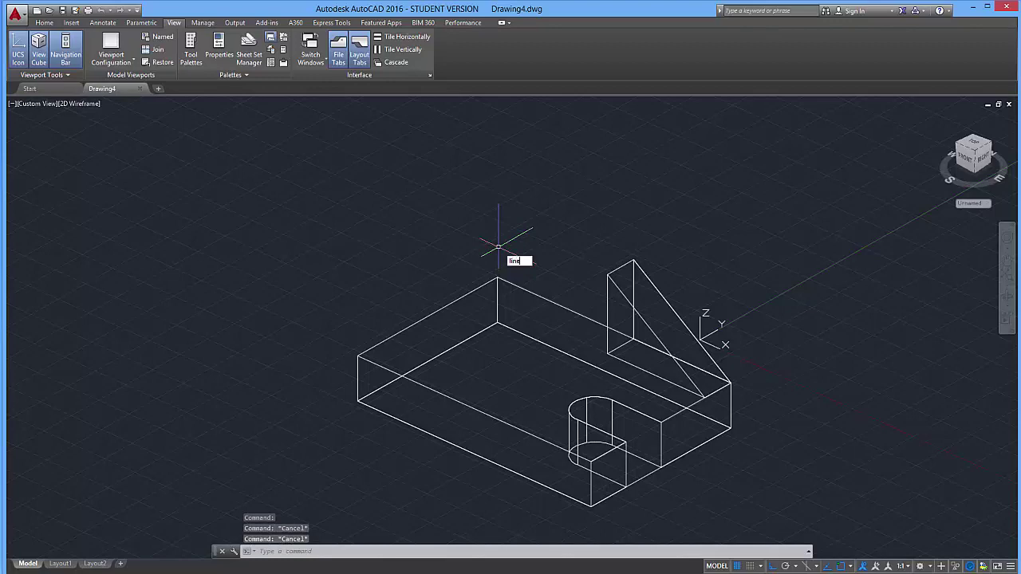
From the base's rear corner, draw lines of 16, 28, 40, 28 and 40 units.
key("Return")
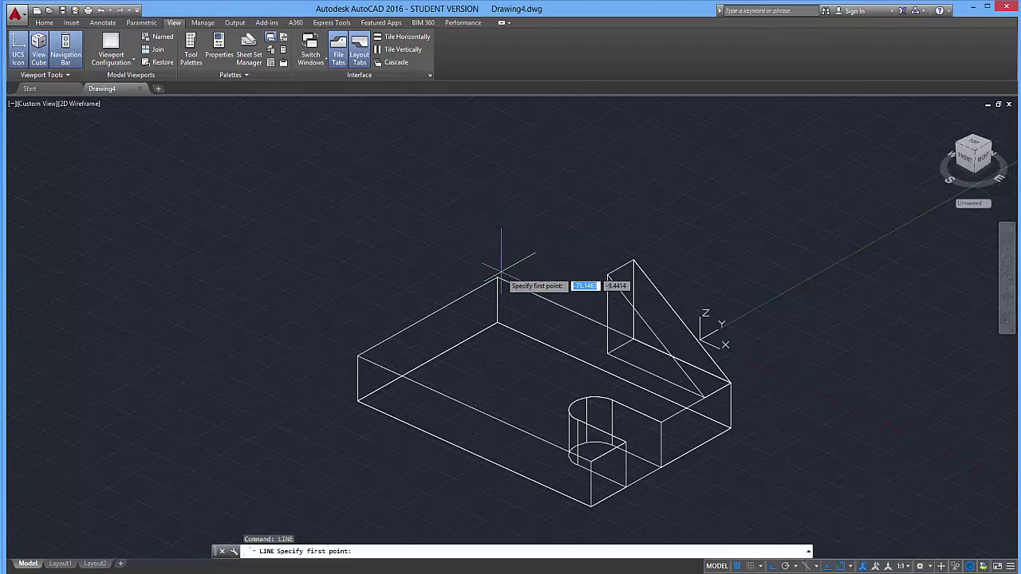
left_click(497, 277)
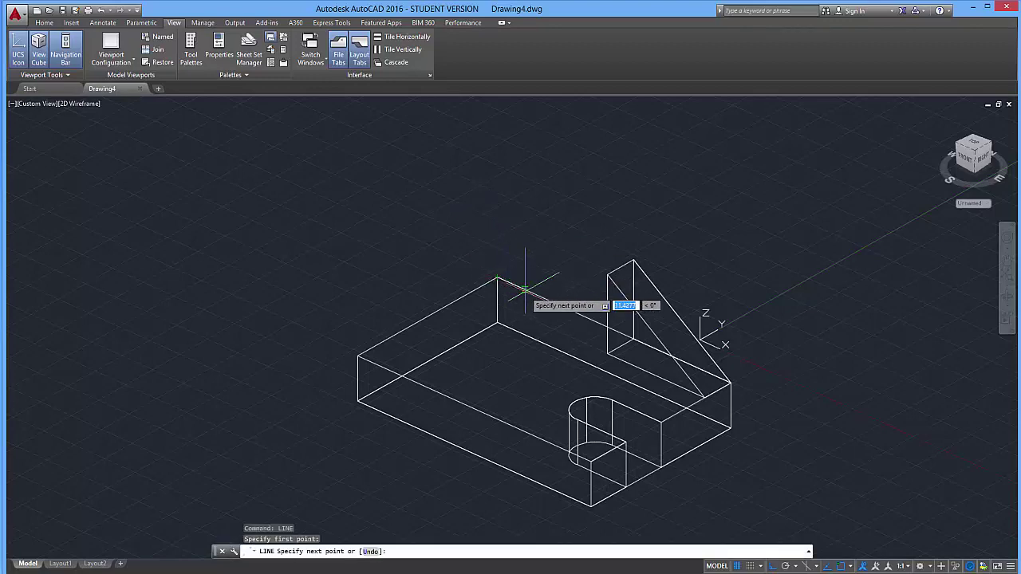
type("1")
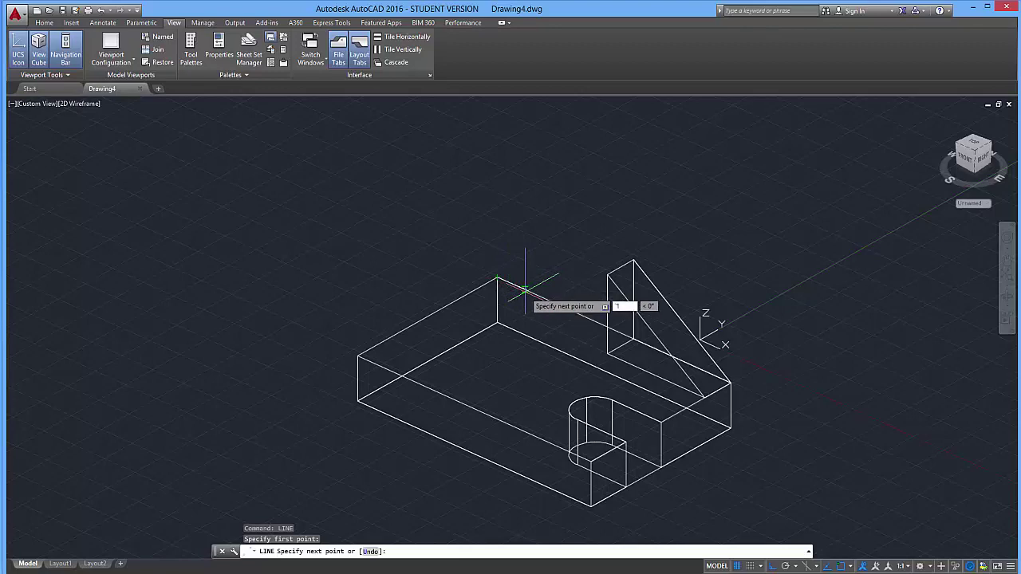
type("6")
key("Return")
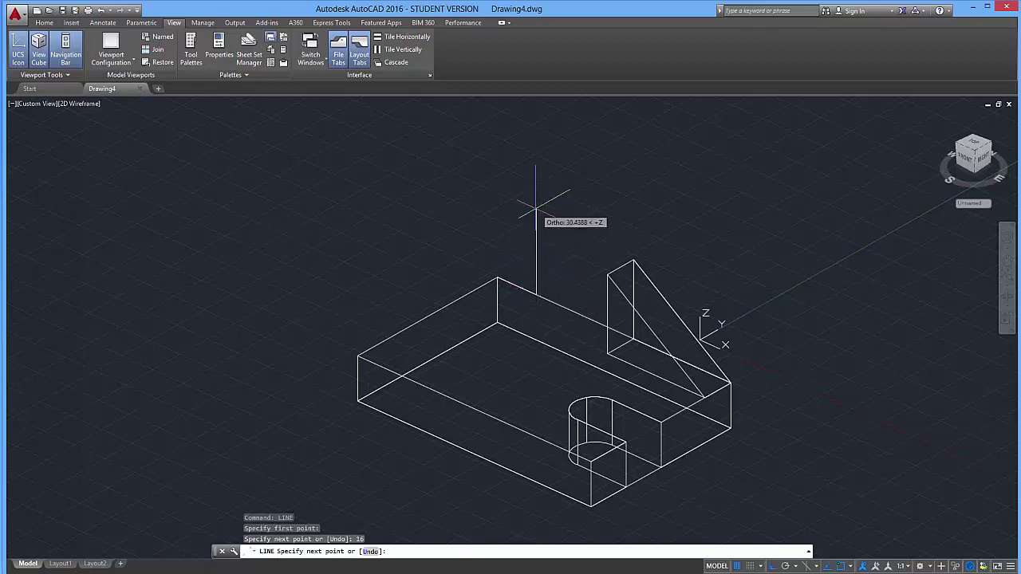
type("2")
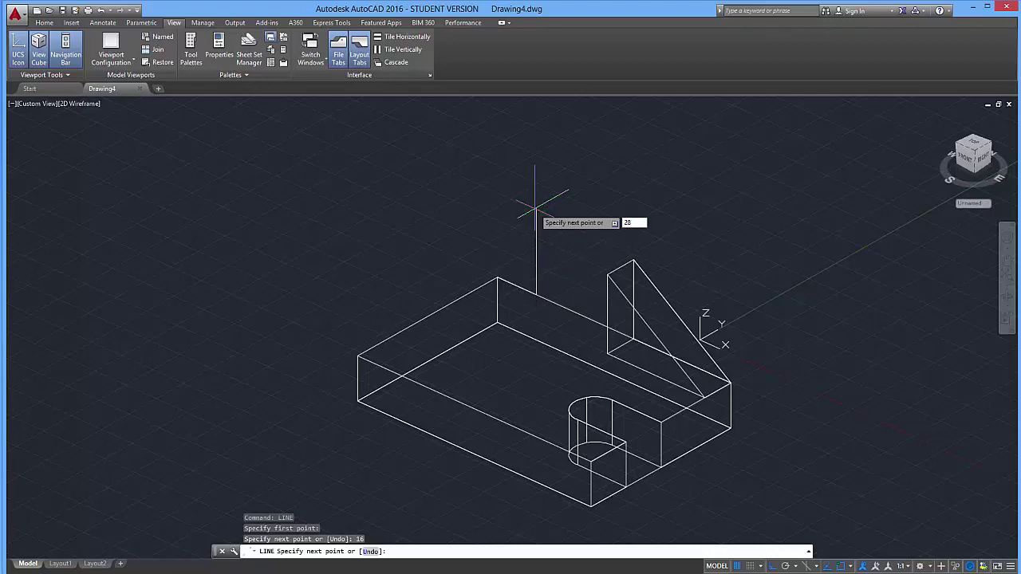
type("8")
key("Return")
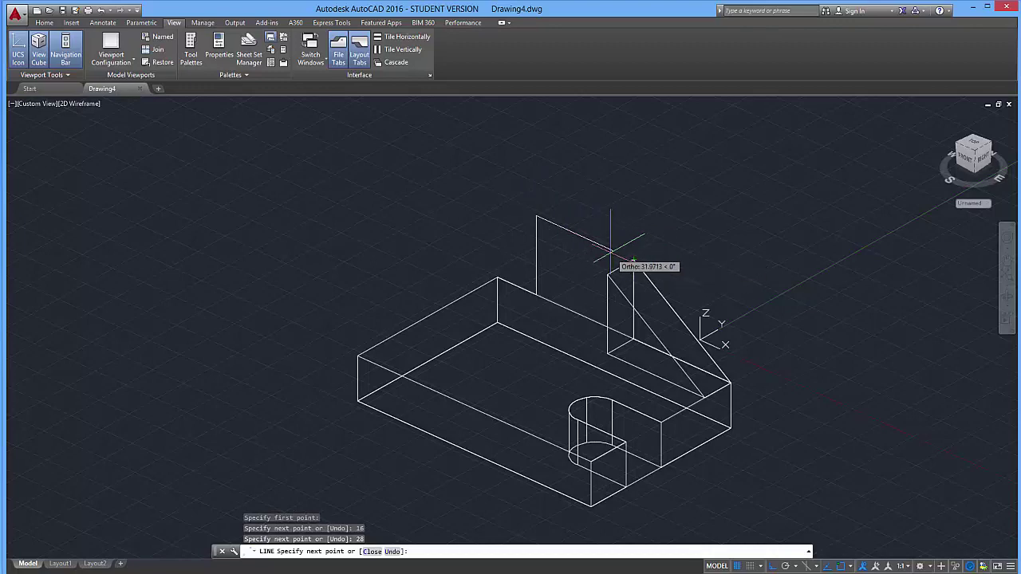
type("4")
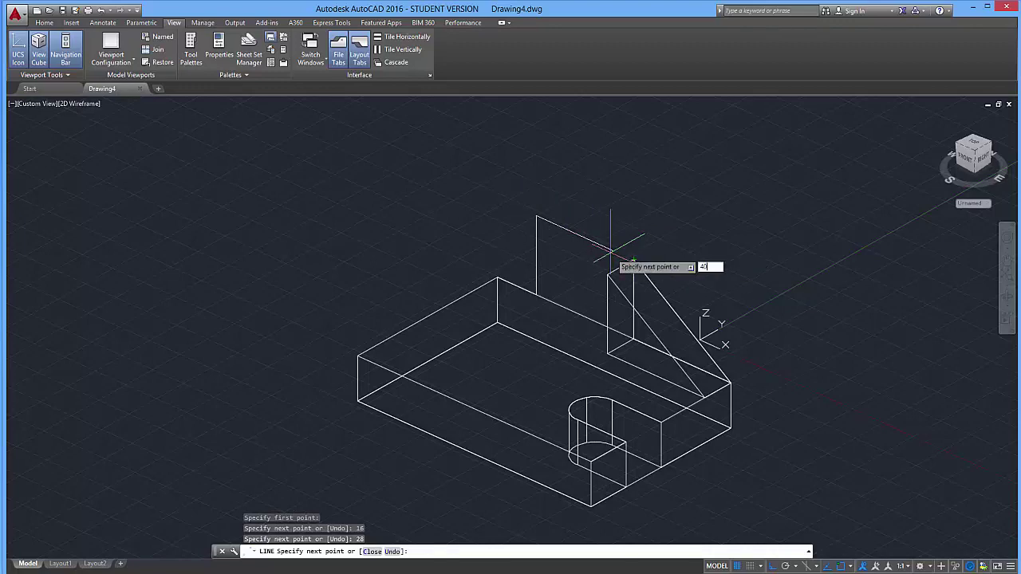
type("0")
key("Return")
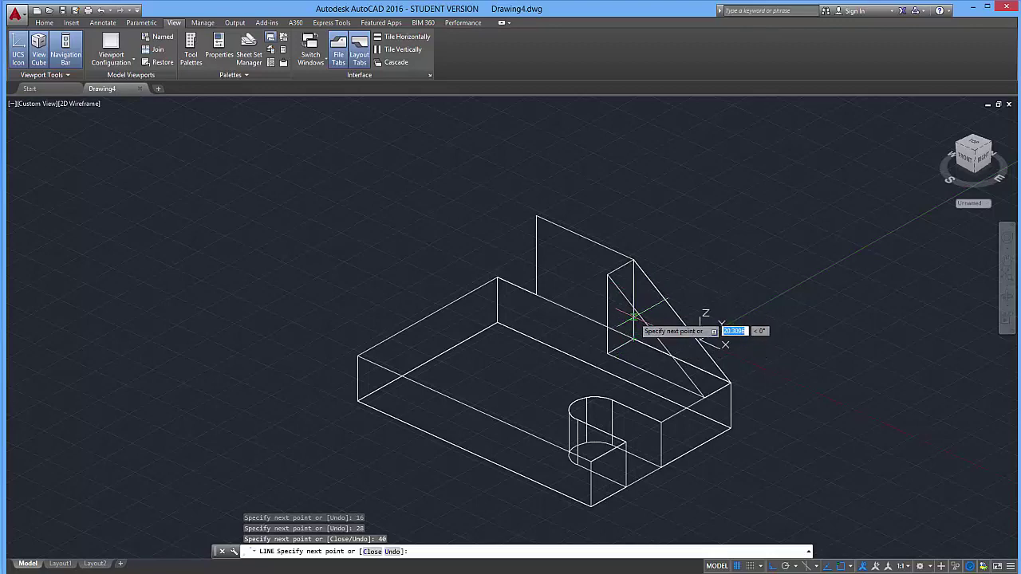
type("28")
key("Return")
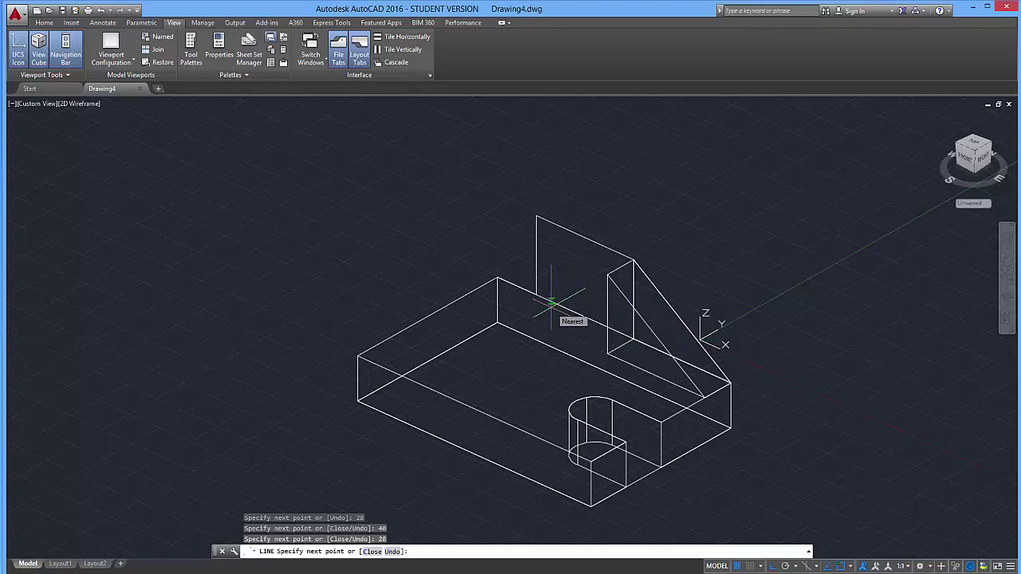
type("40")
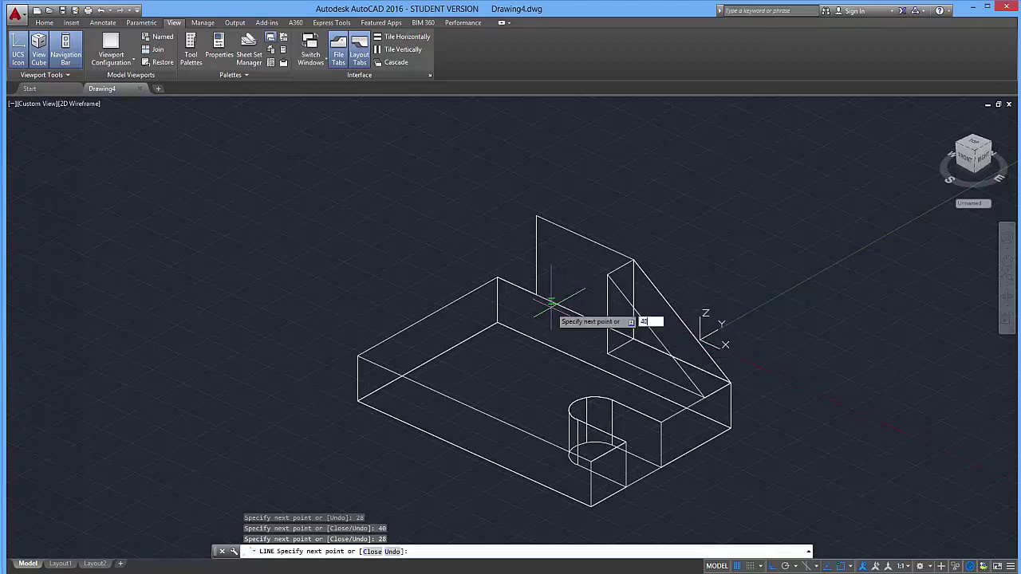
key("Return")
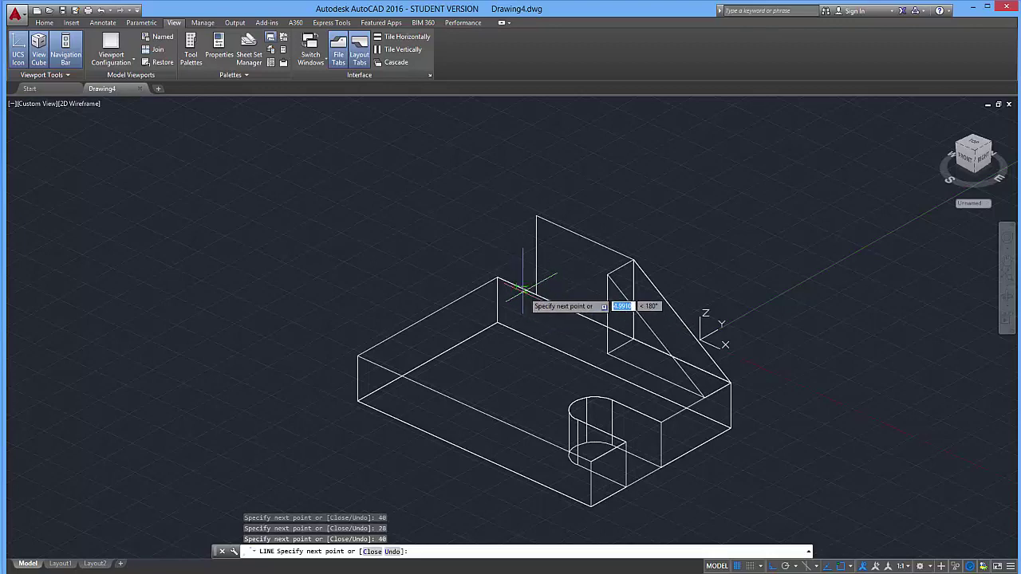
key("Escape")
key("Escape")
key("Escape")
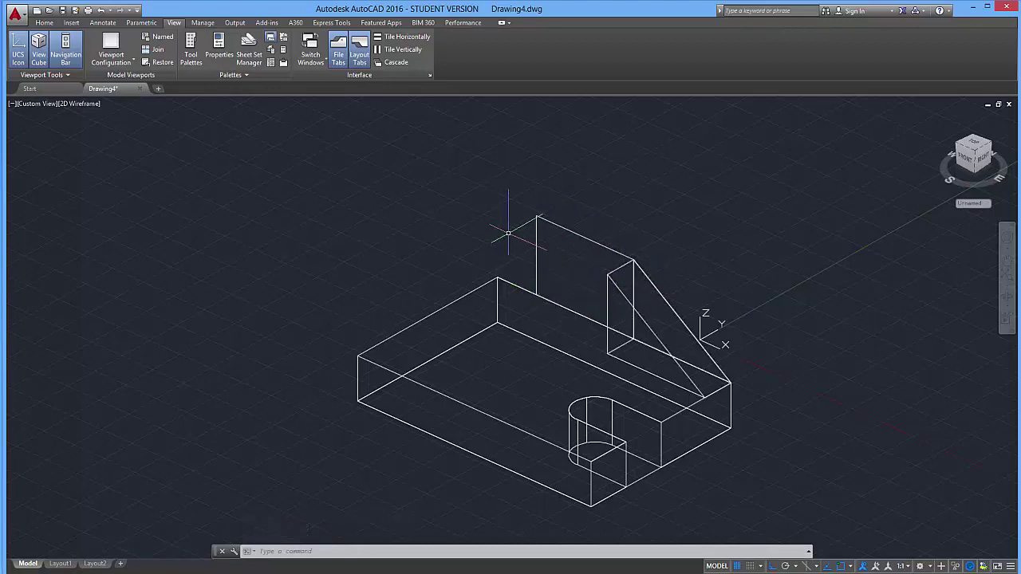
Join the outline's top, left, bottom and right edges into one polyline.
key("Return")
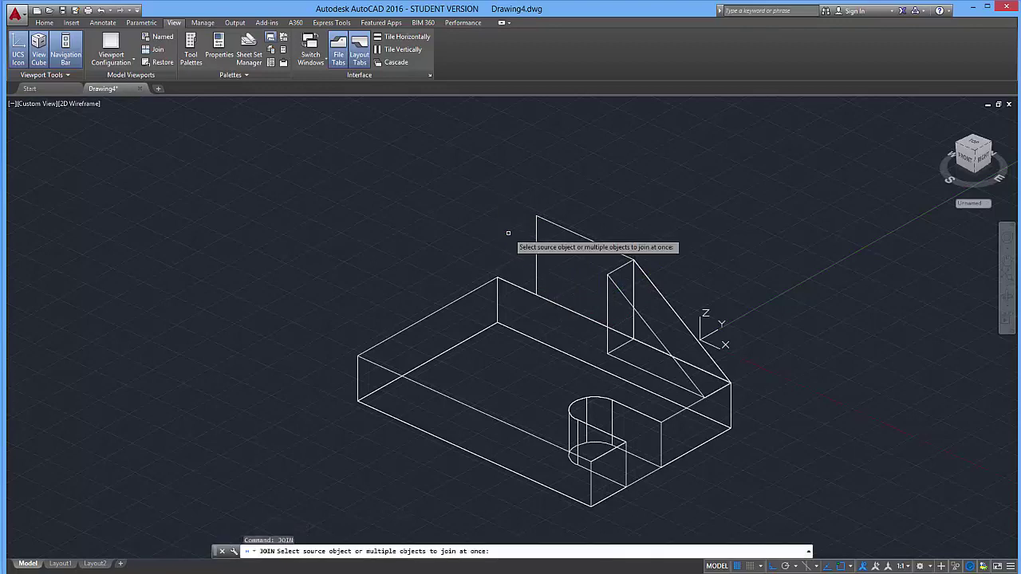
left_click(577, 234)
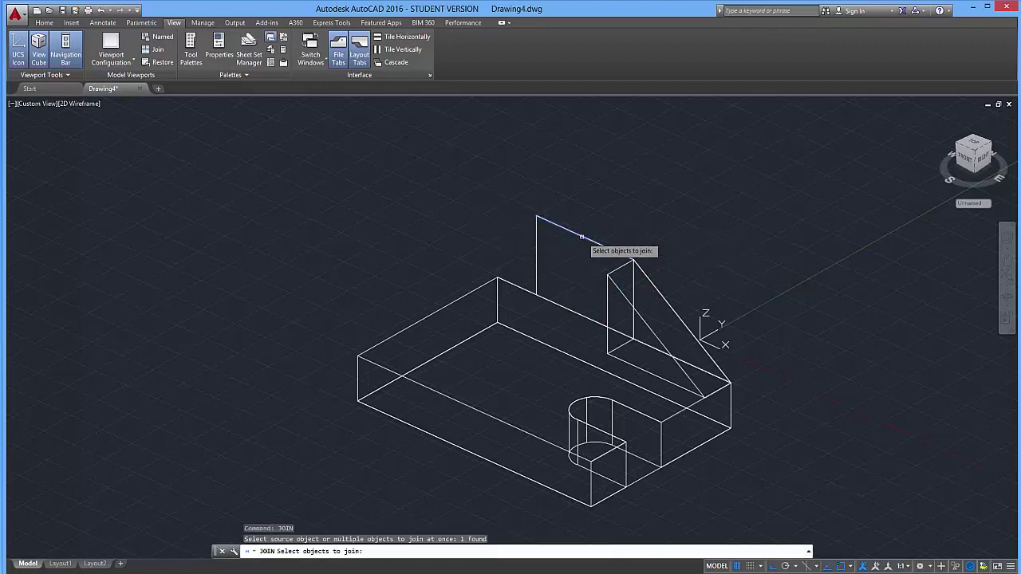
left_click(536, 254)
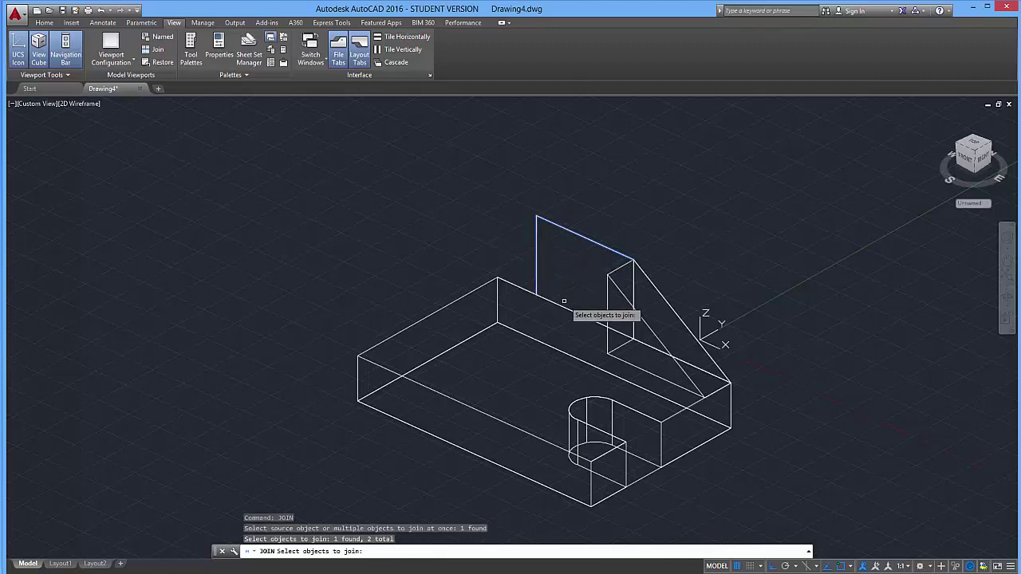
left_click(563, 308)
left_click(635, 288)
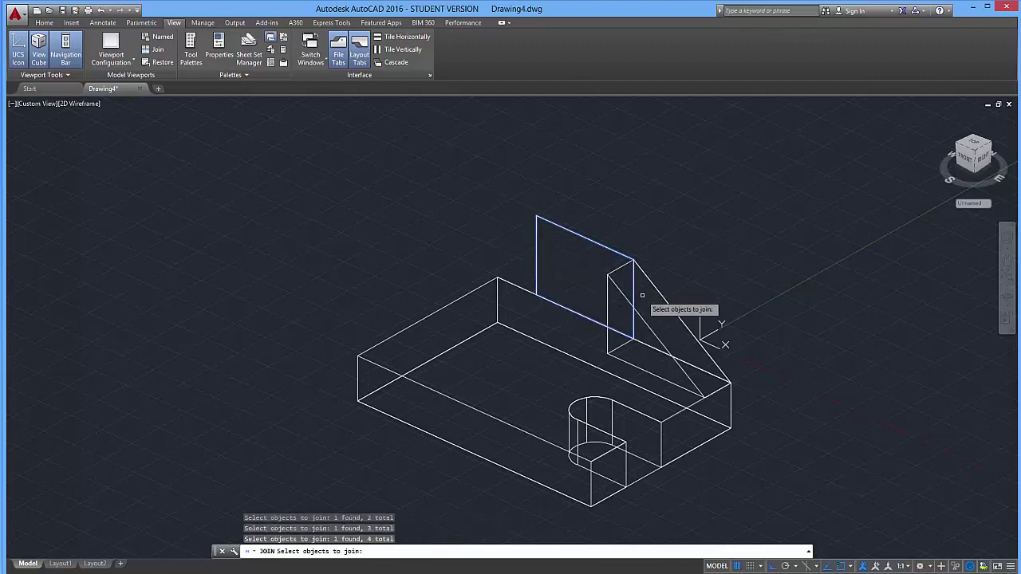
key("Return")
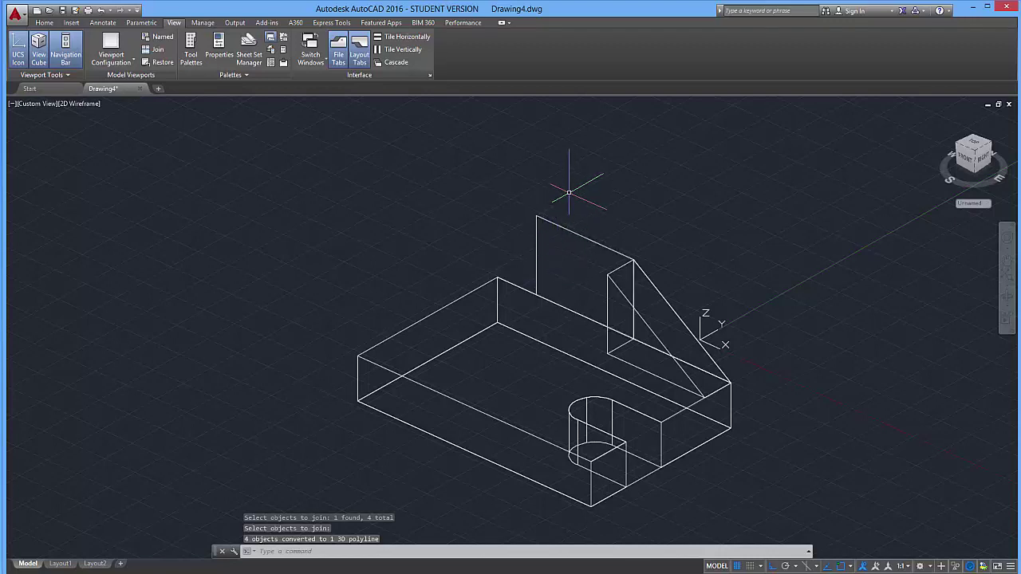
type("pre")
key("Return")
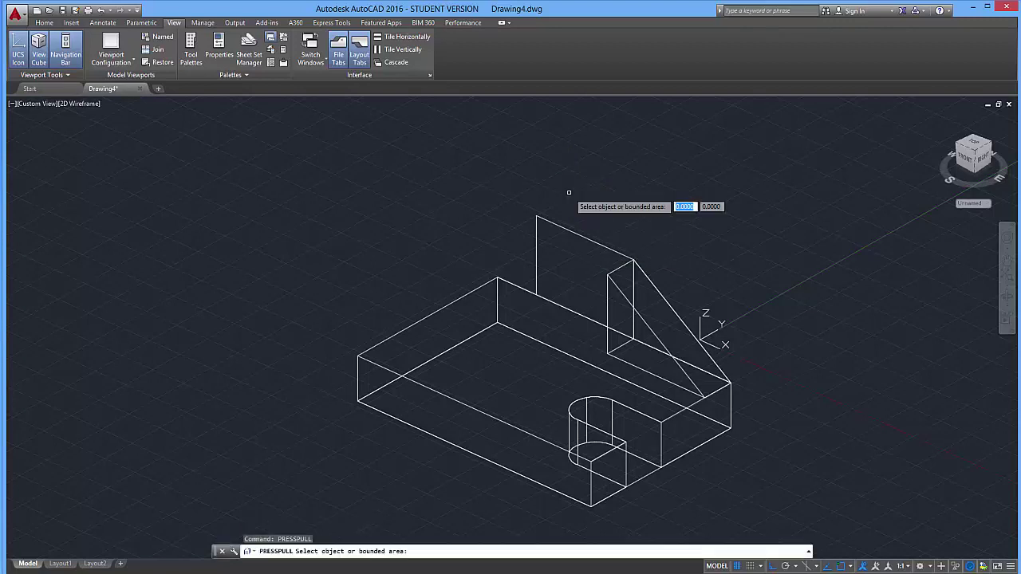
Press-pull the area inside the upright outline 42 units into a solid block.
left_click(563, 239)
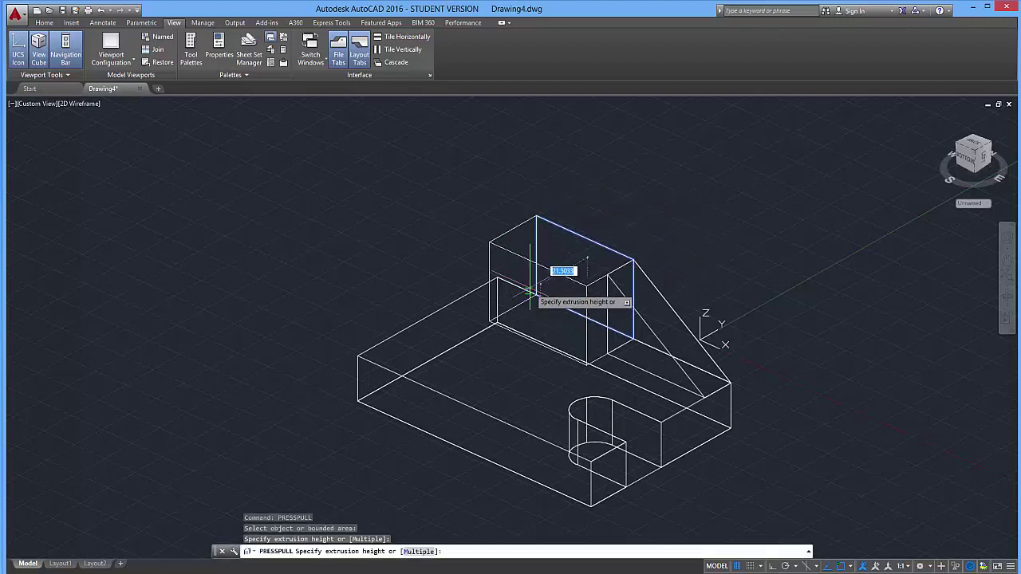
key("alt+Tab")
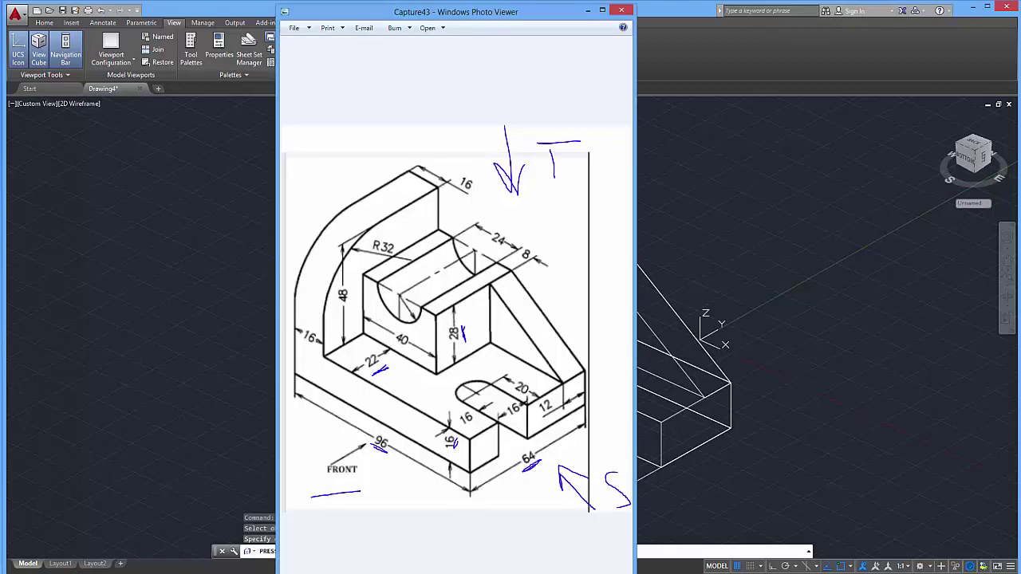
left_click(701, 22)
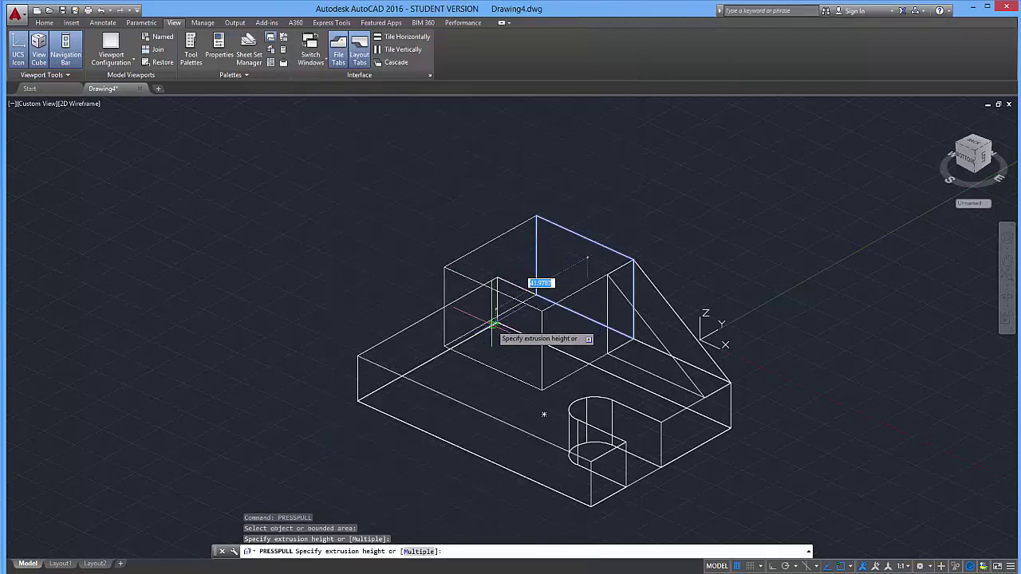
type("42")
key("Return")
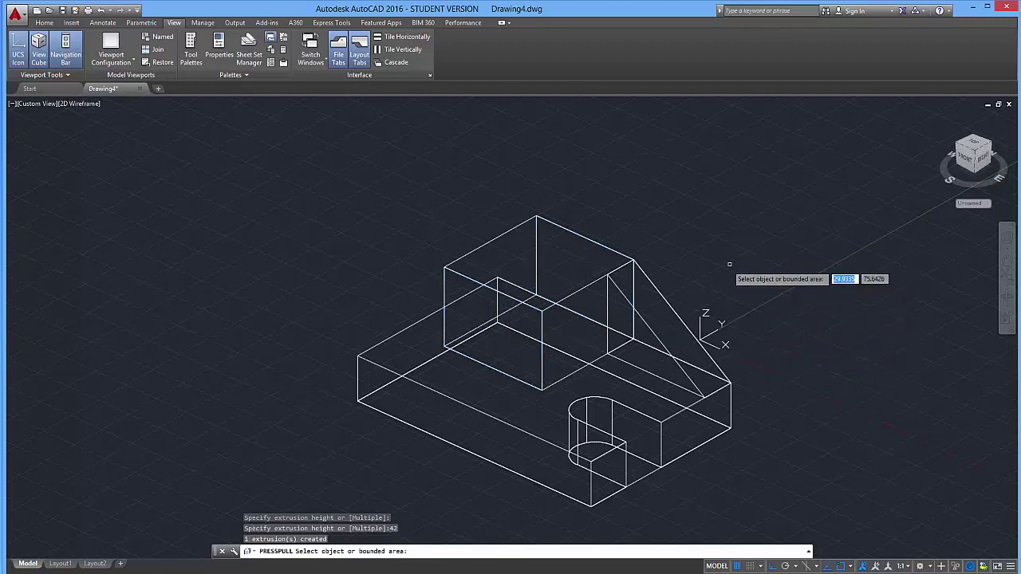
Review the Capture43 reference drawing in Photo Viewer, then return to AutoCAD.
key("alt+Tab")
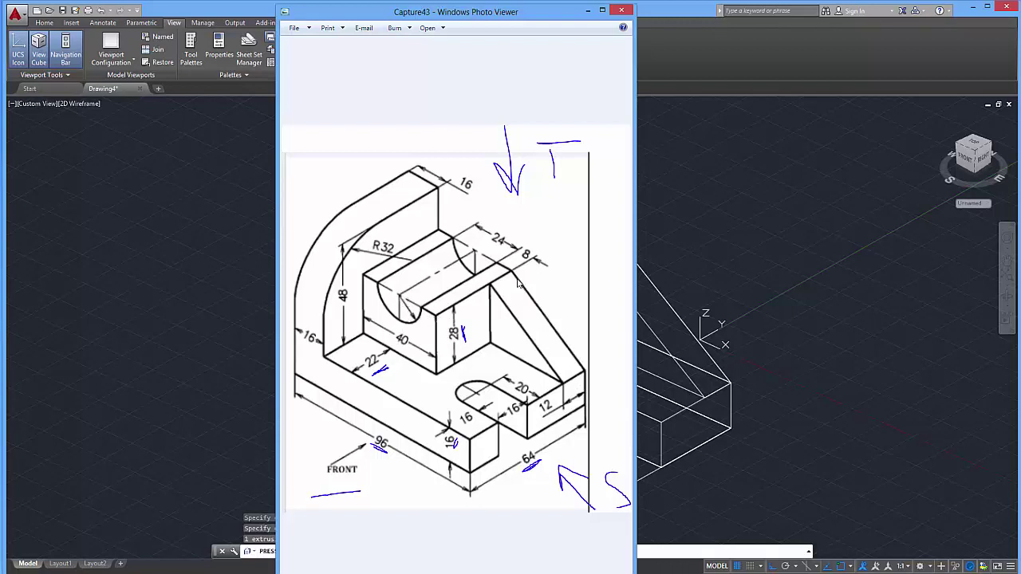
left_click(681, 8)
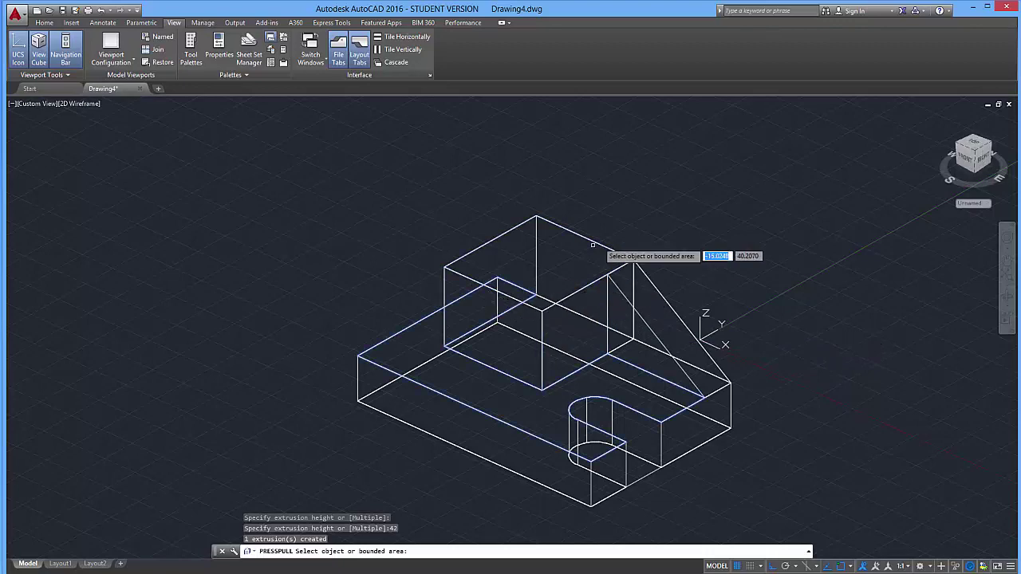
End press-pull, start a circle on the new box, cancel it, and select the UCS icon.
key("Return")
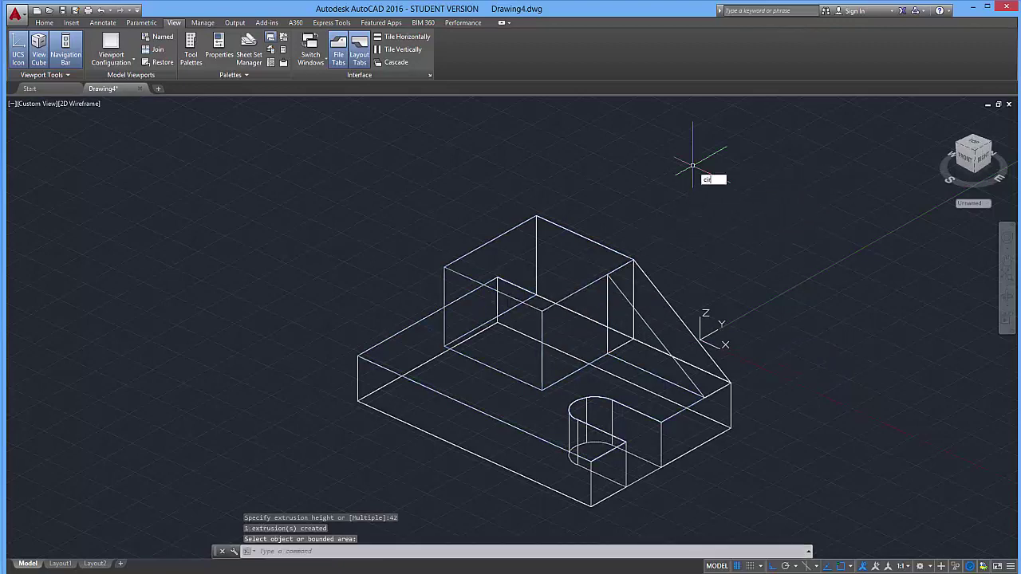
type("cir")
key("Return")
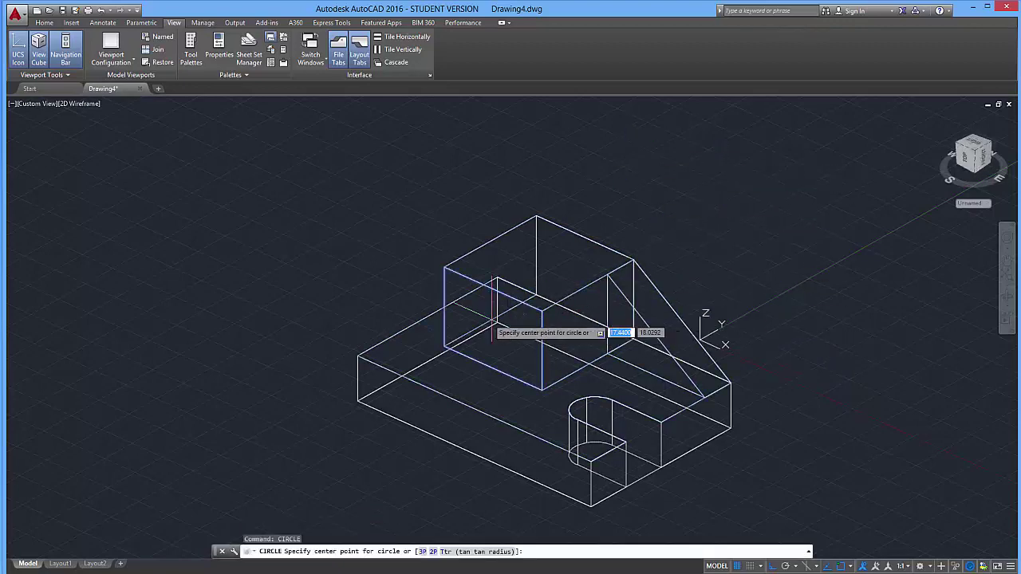
left_click(496, 291)
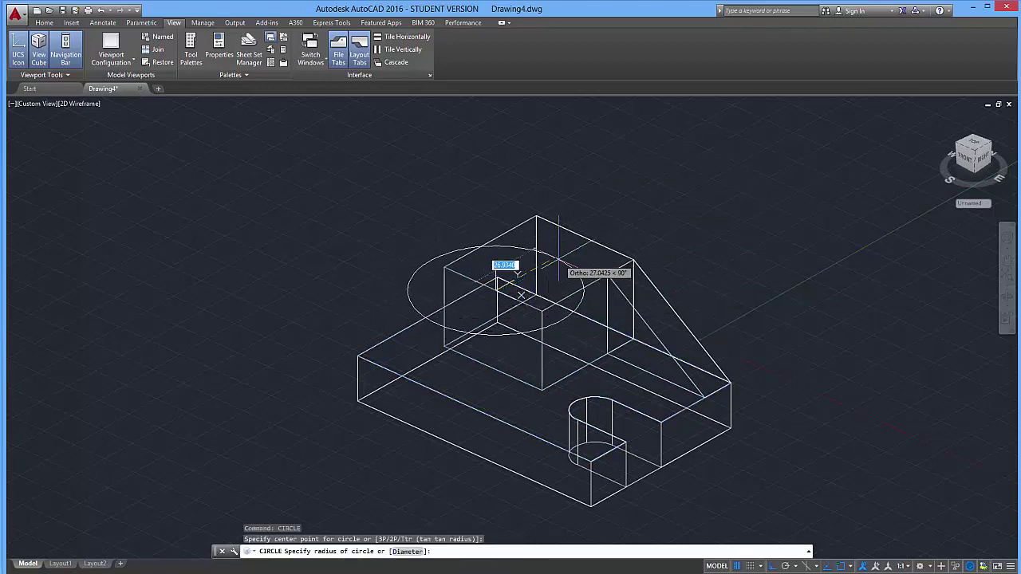
key("Escape")
key("Escape")
key("Escape")
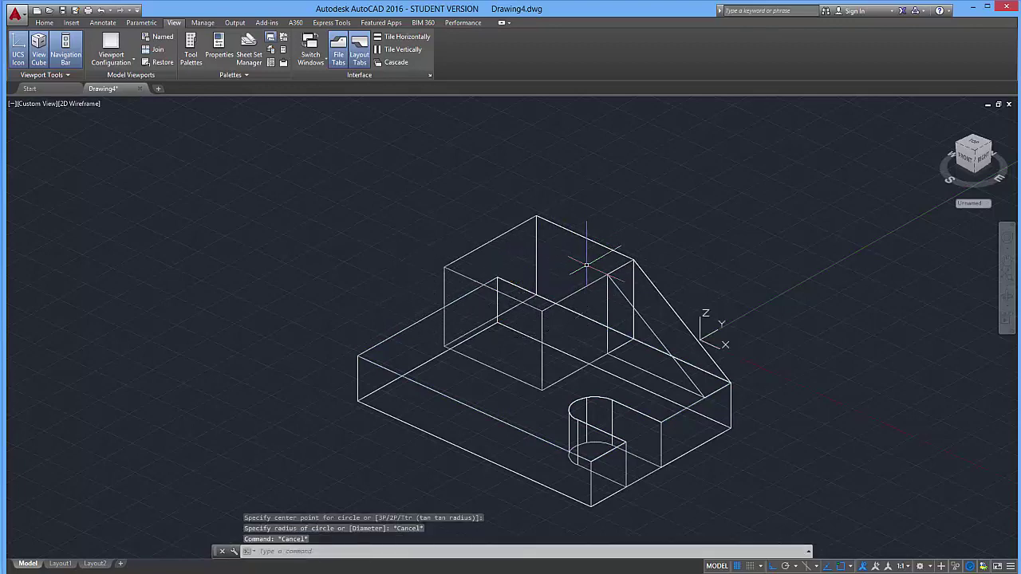
left_click(729, 343)
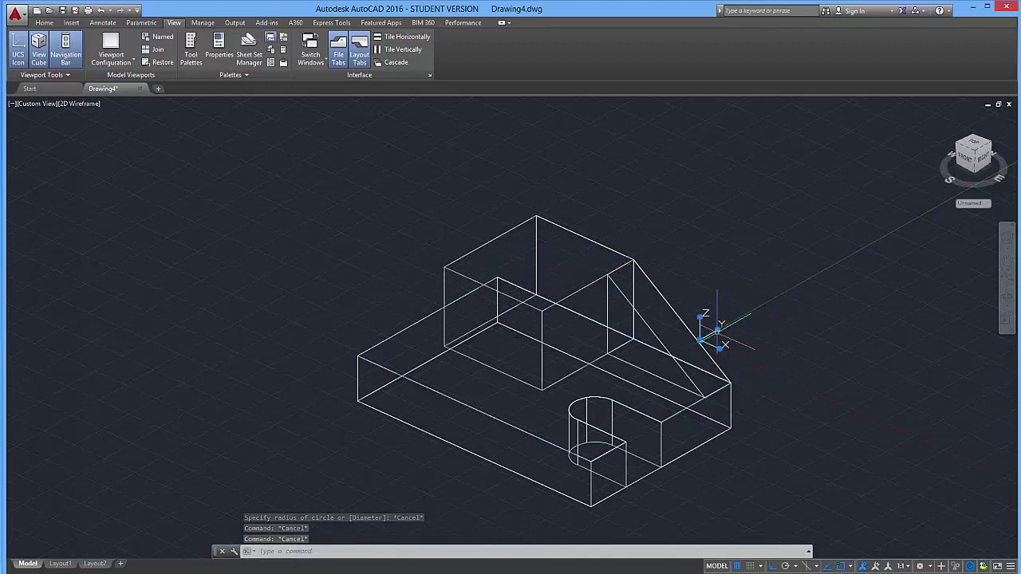
Point the UCS Y axis straight up, then try a circle on the box top and cancel.
left_click(719, 331)
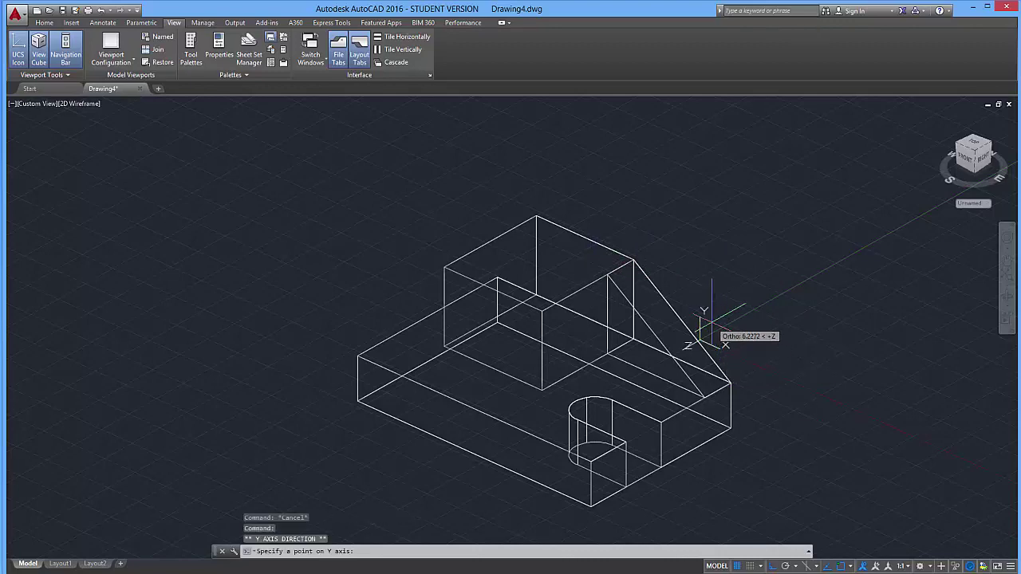
left_click(708, 299)
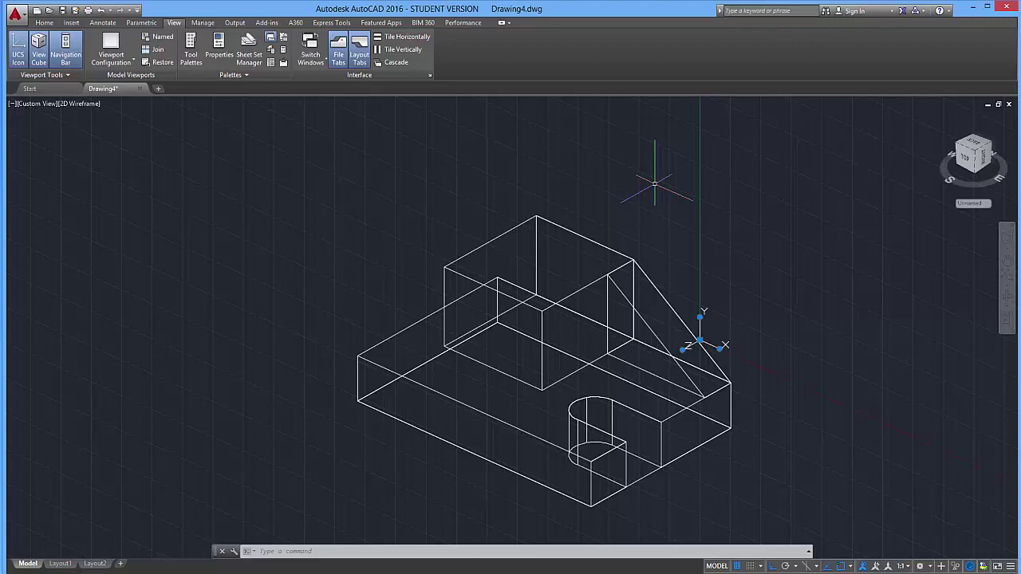
key("Return")
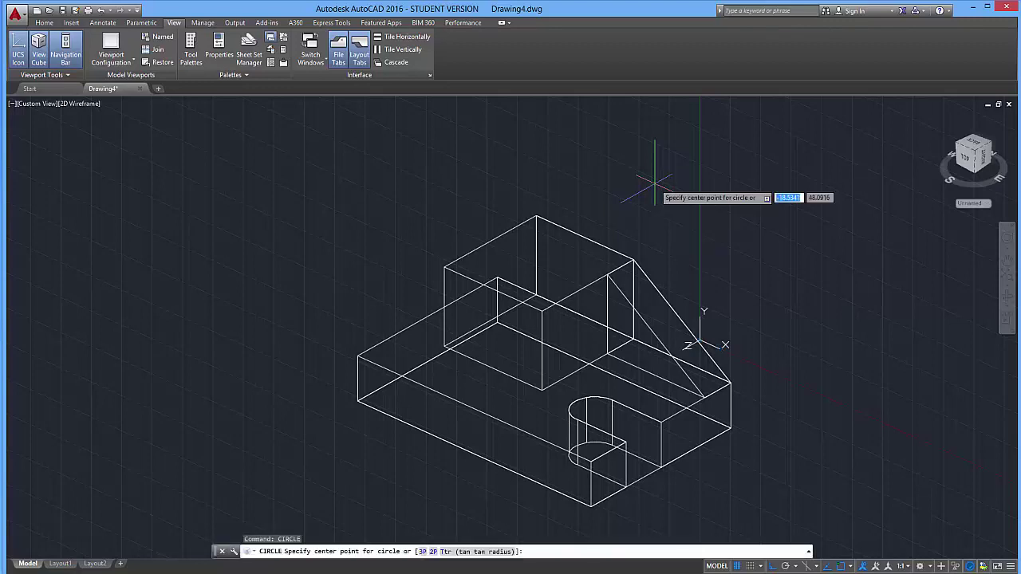
left_click(496, 281)
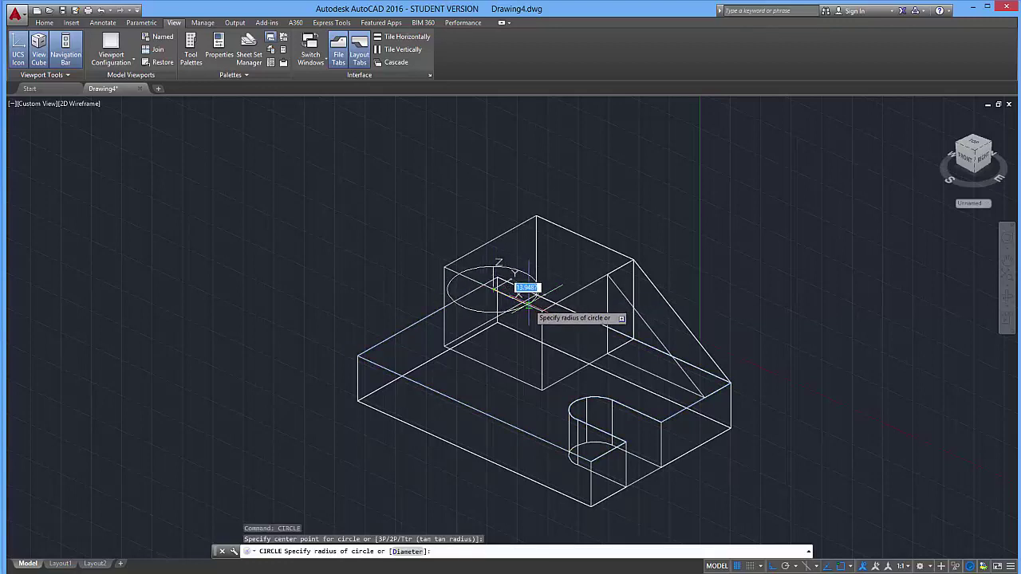
key("Escape")
key("Escape")
key("Escape")
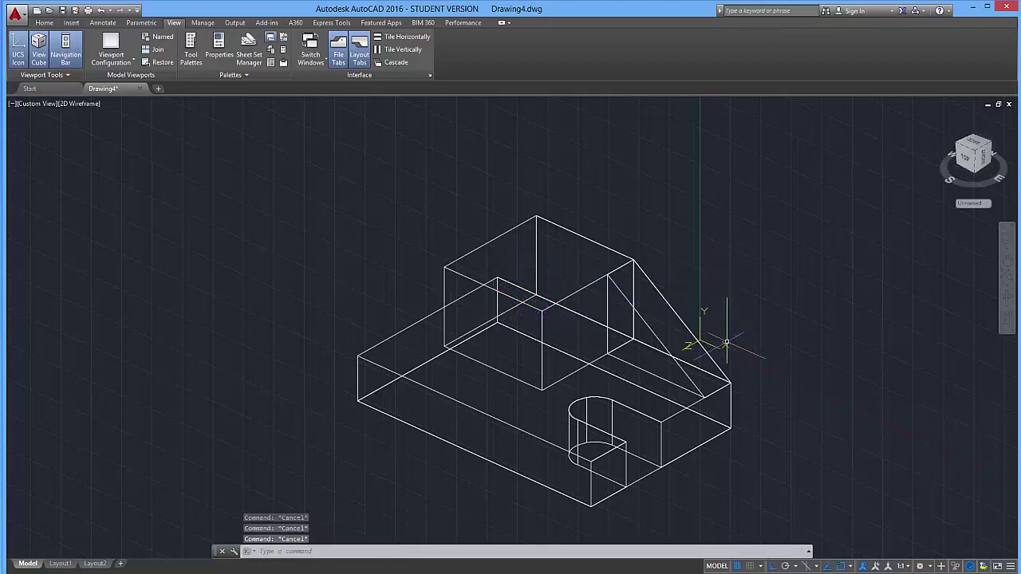
Redirect the UCS X and Z axes onto the box's front face, then clear the selection.
left_click(726, 344)
left_click(723, 347)
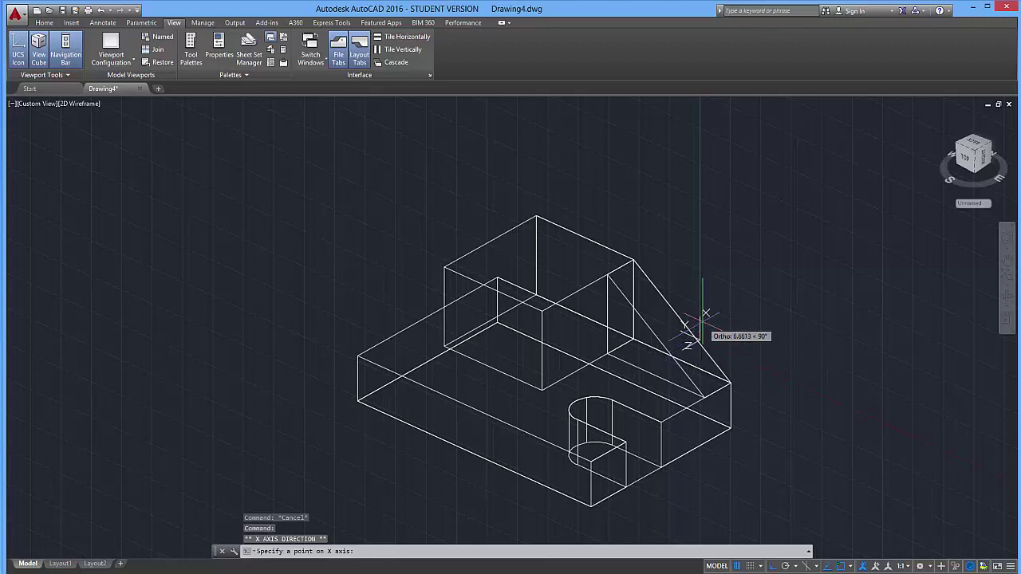
left_click(702, 327)
left_click(682, 351)
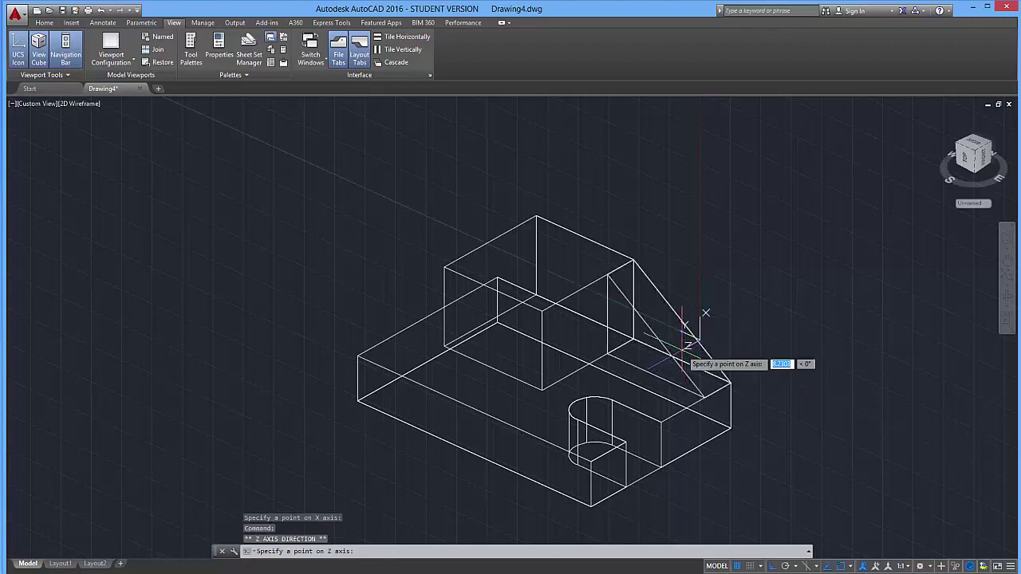
left_click(714, 440)
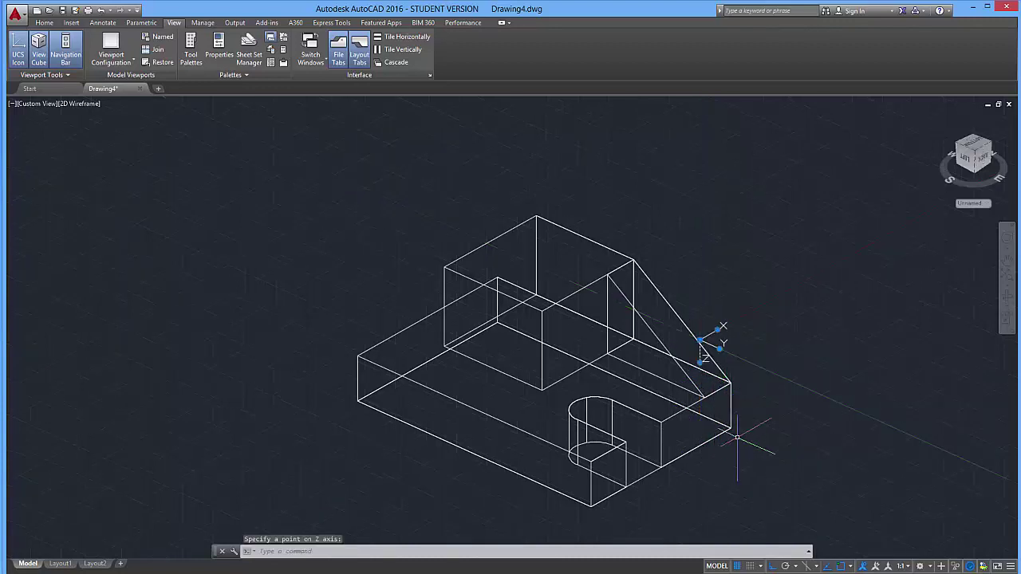
left_click(719, 329)
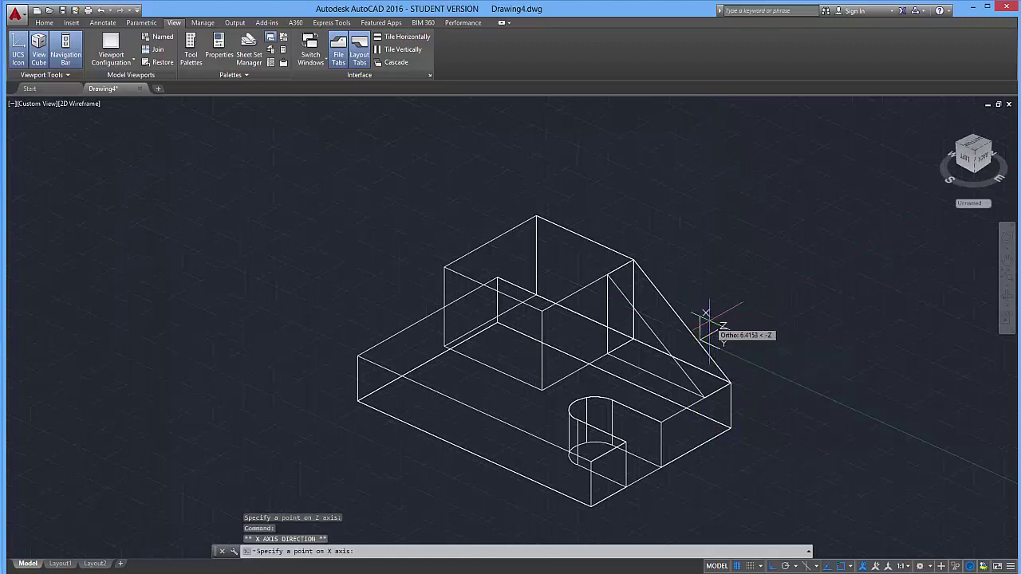
key("Escape")
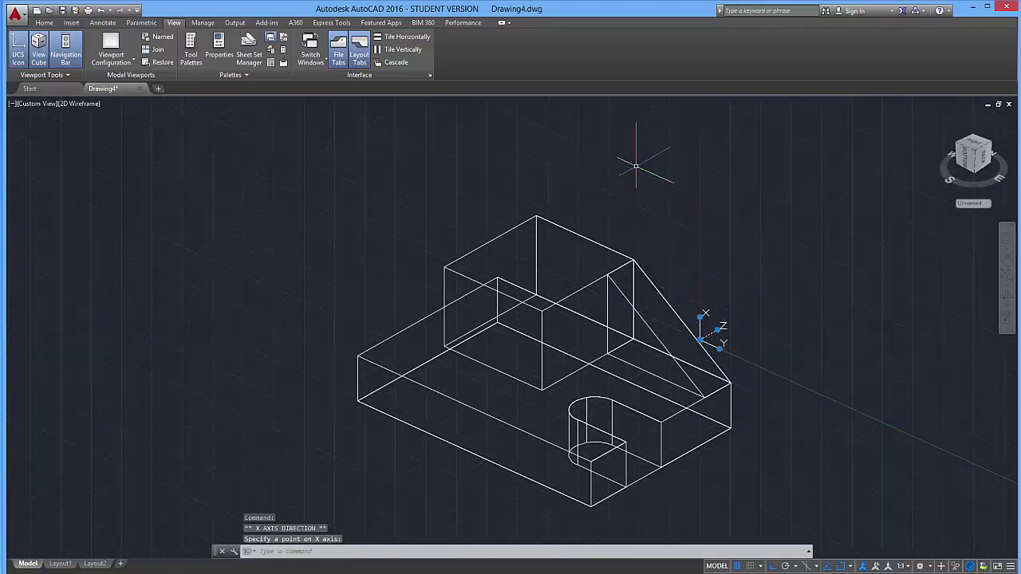
key("Escape")
key("Escape")
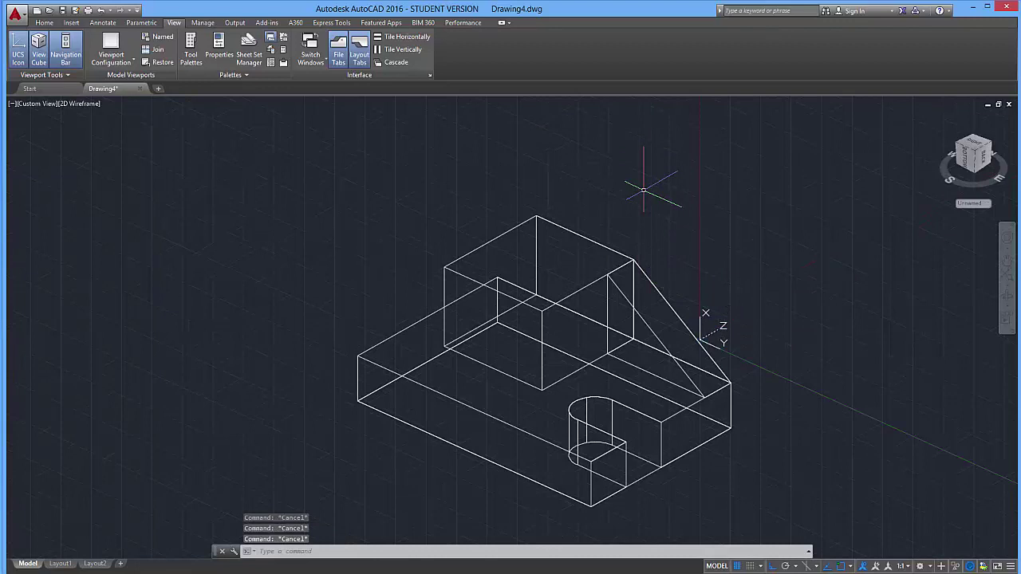
Draw a radius-12 circle centred on the upper box's front face.
type("ci")
key("Return")
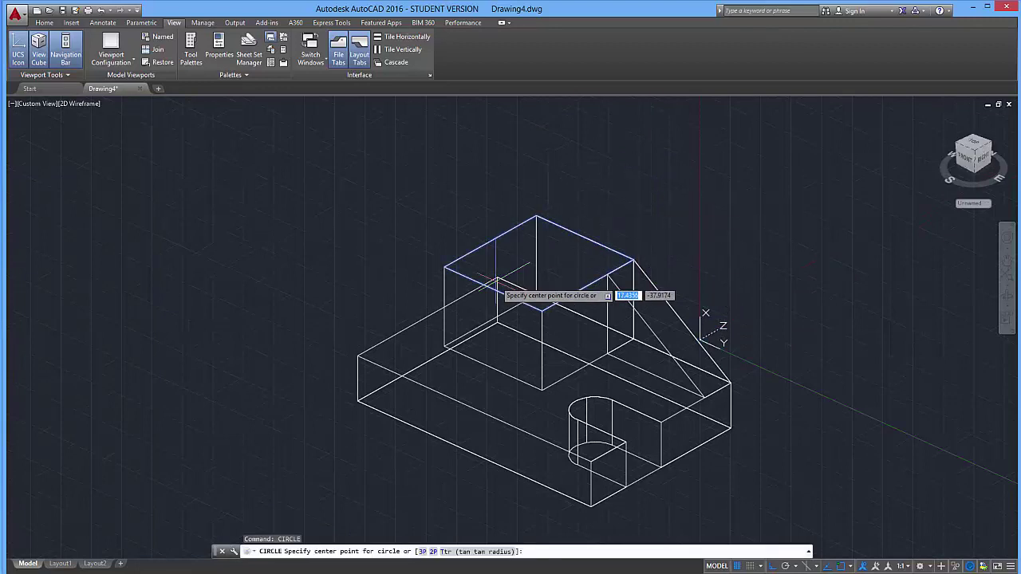
left_click(495, 287)
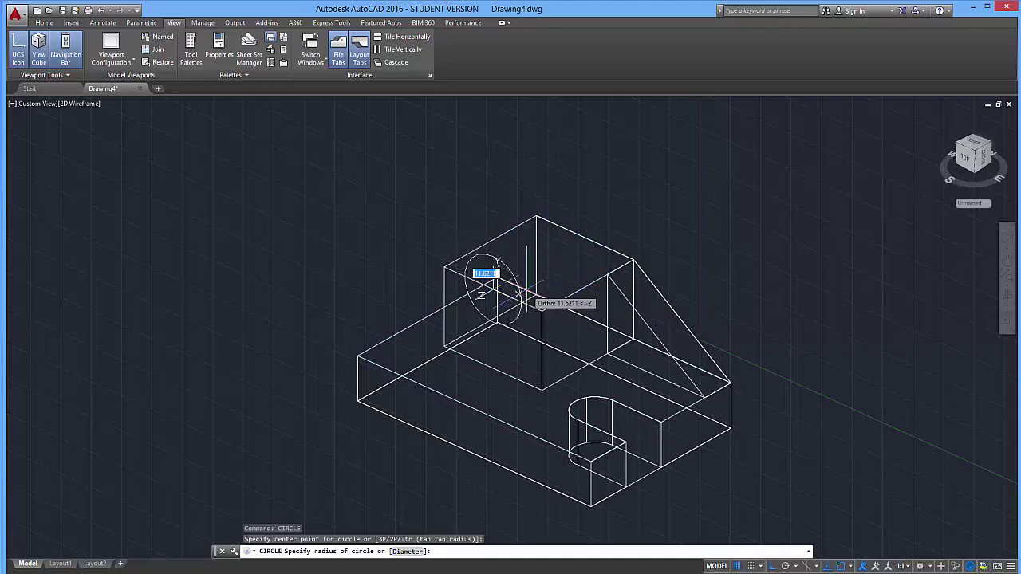
type("12")
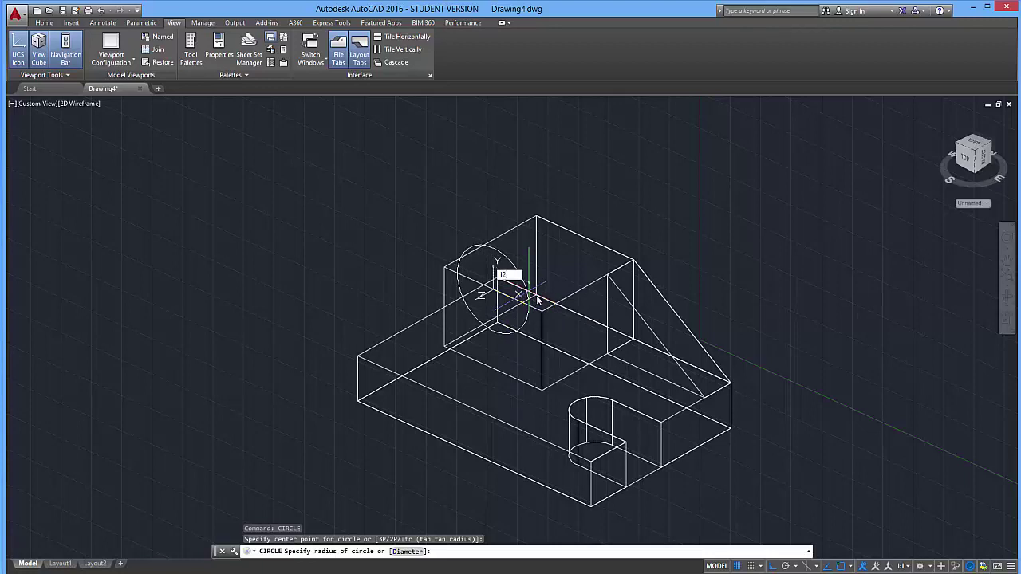
key("Return")
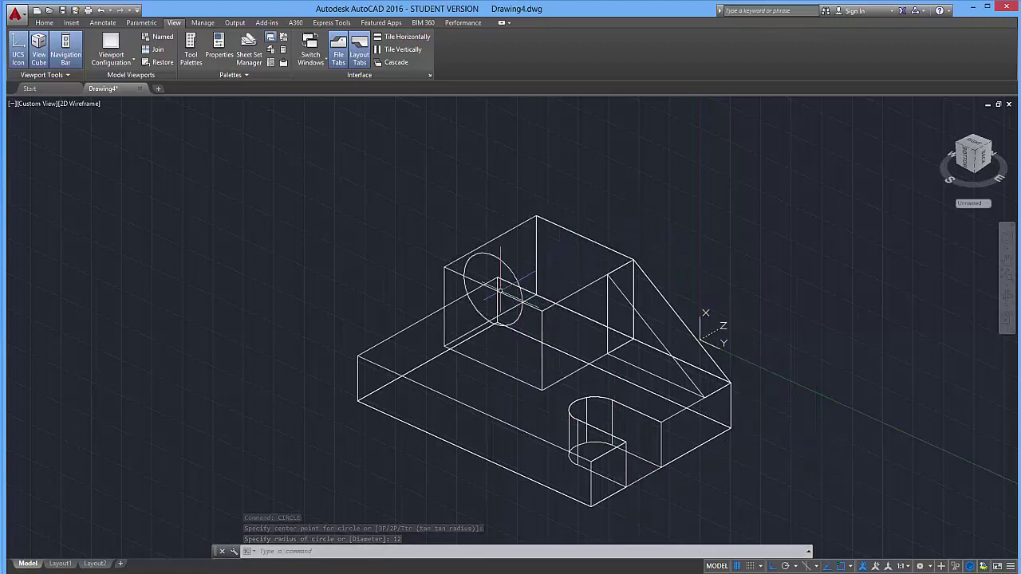
key("Escape")
key("Escape")
key("Escape")
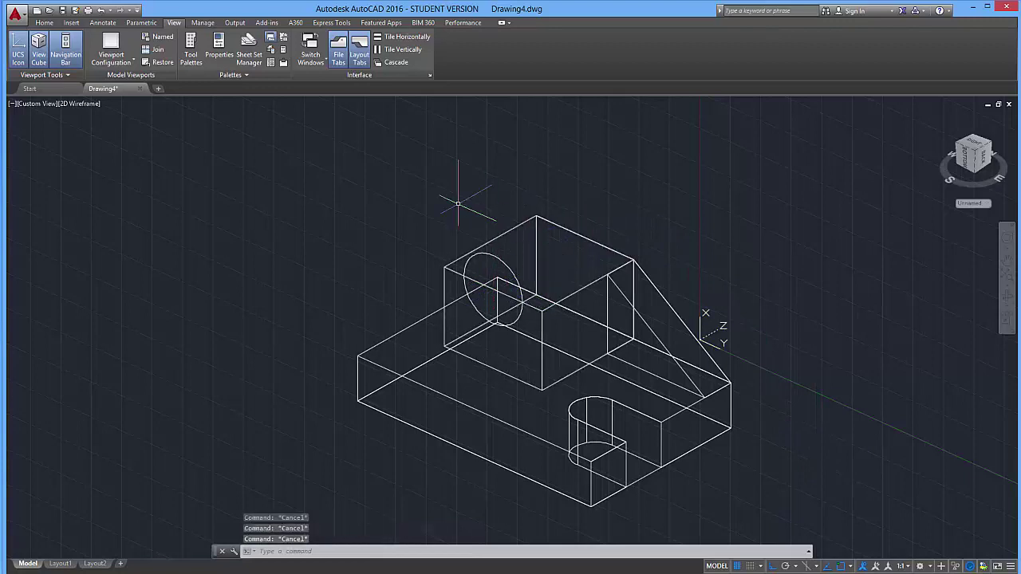
type("tri")
key("Return")
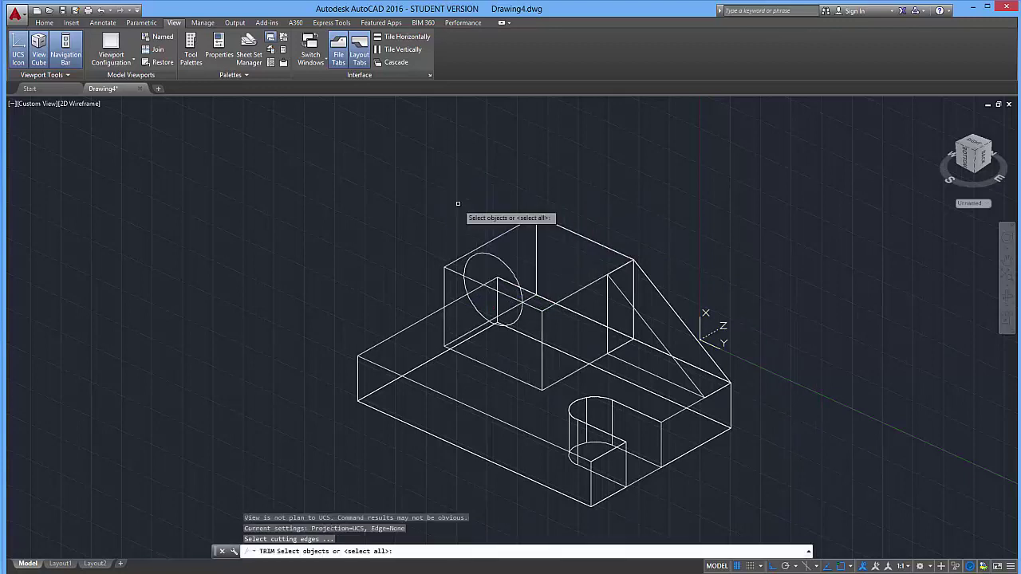
left_click(498, 264)
left_click(499, 295)
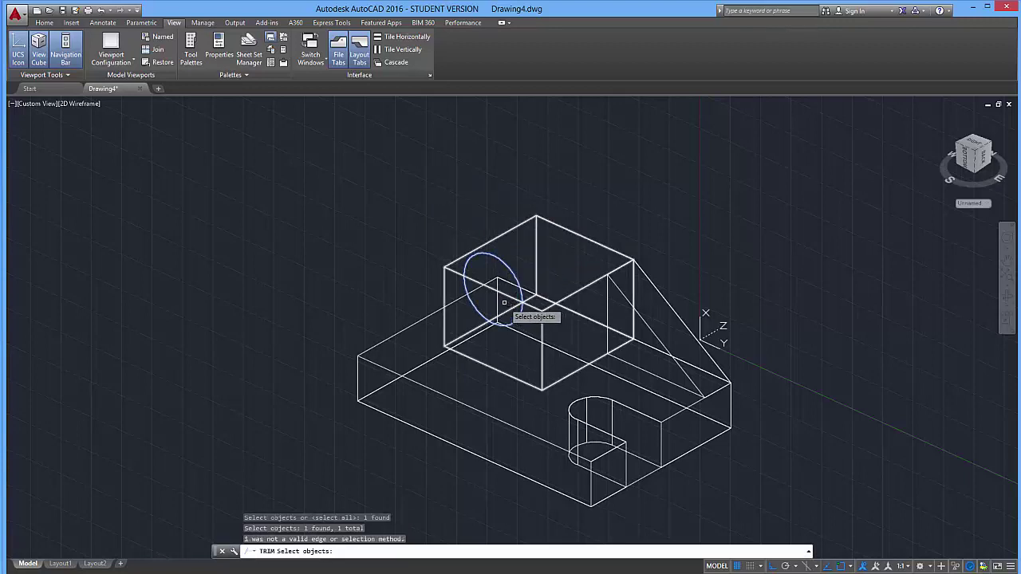
left_click(502, 298)
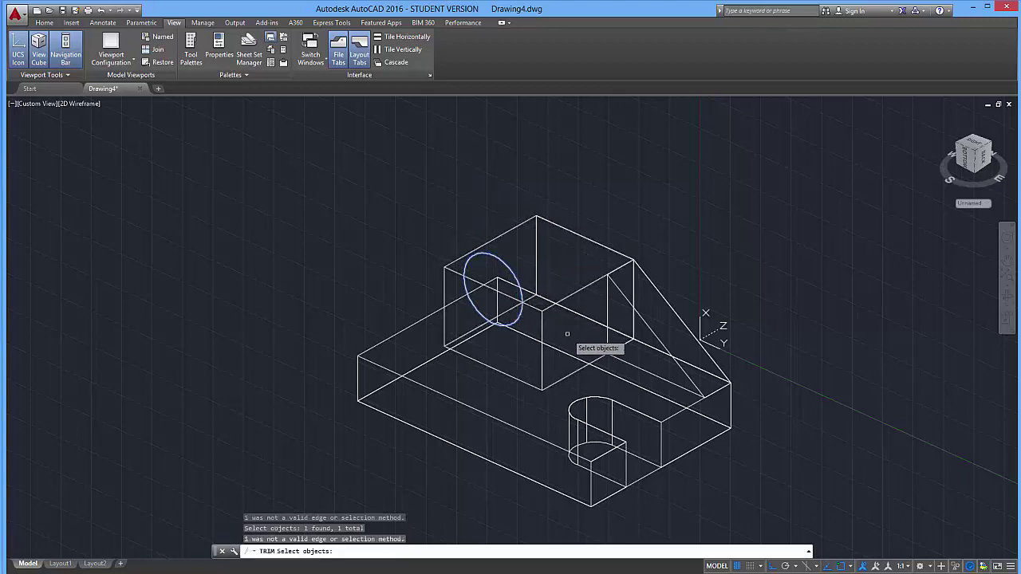
key("Return")
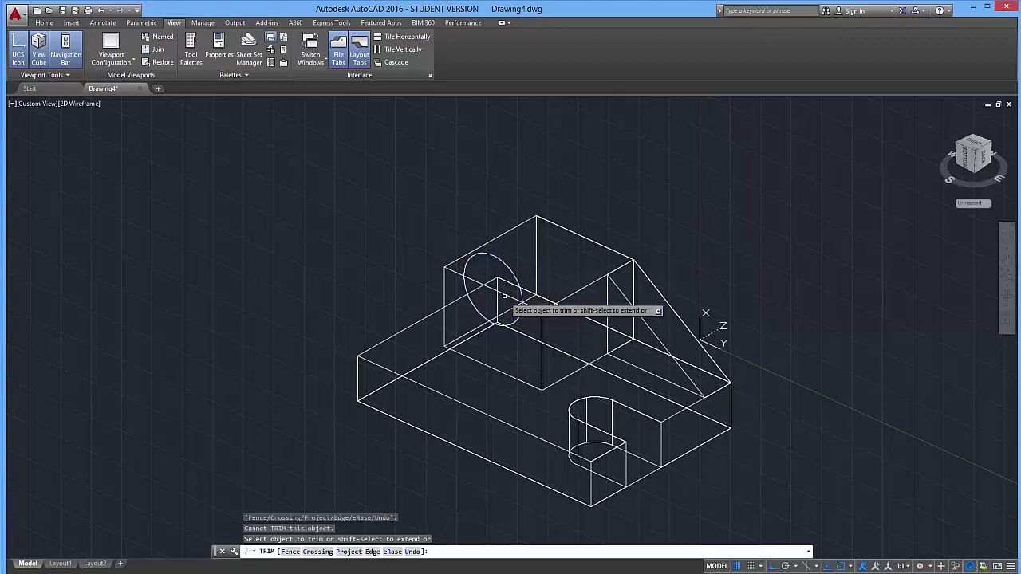
key("Escape")
key("Escape")
key("Escape")
left_click(480, 283)
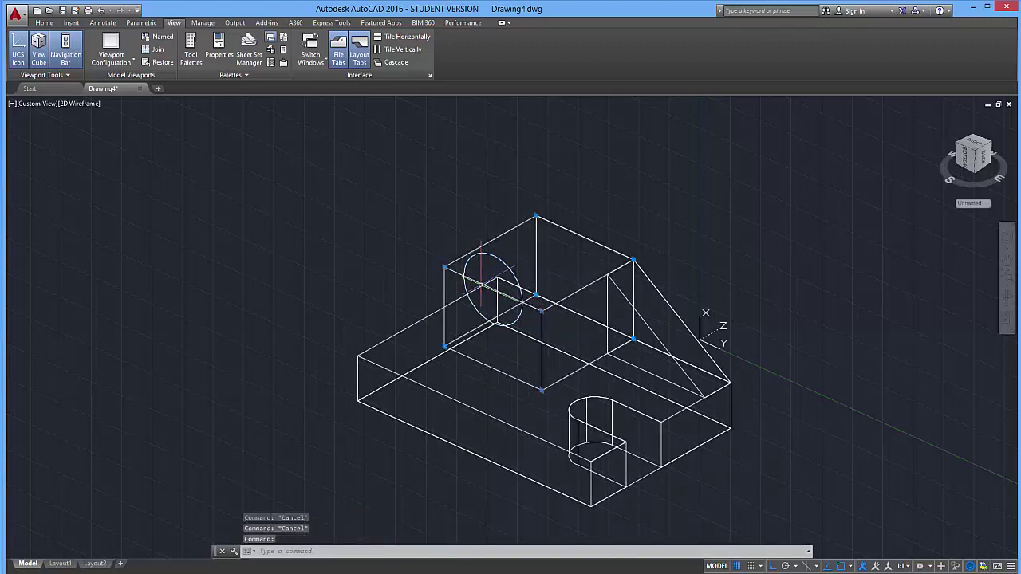
Press-pull the 12-radius circle back into a cylinder through and beyond the box.
key("Escape")
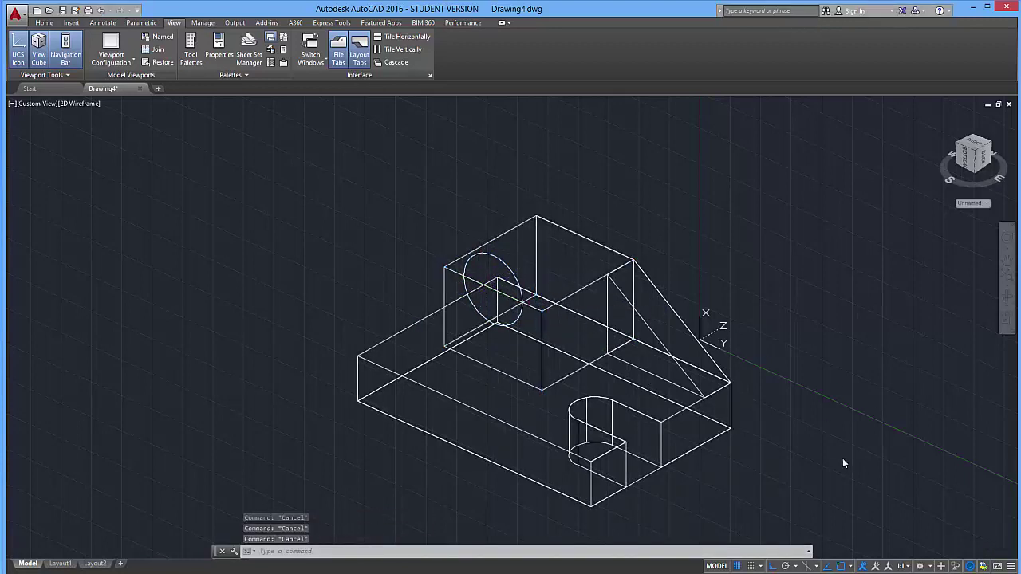
key("Escape")
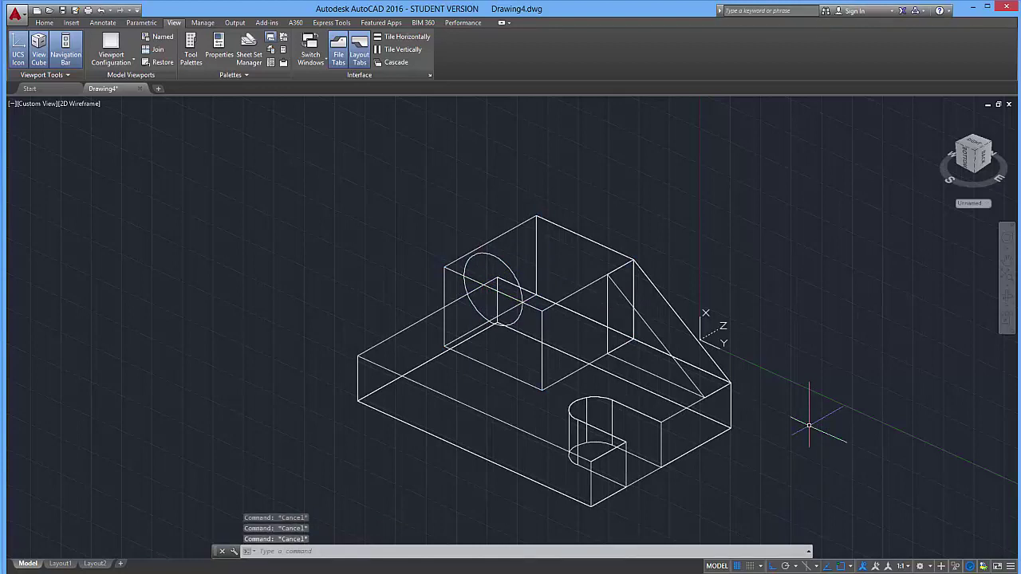
key("Return")
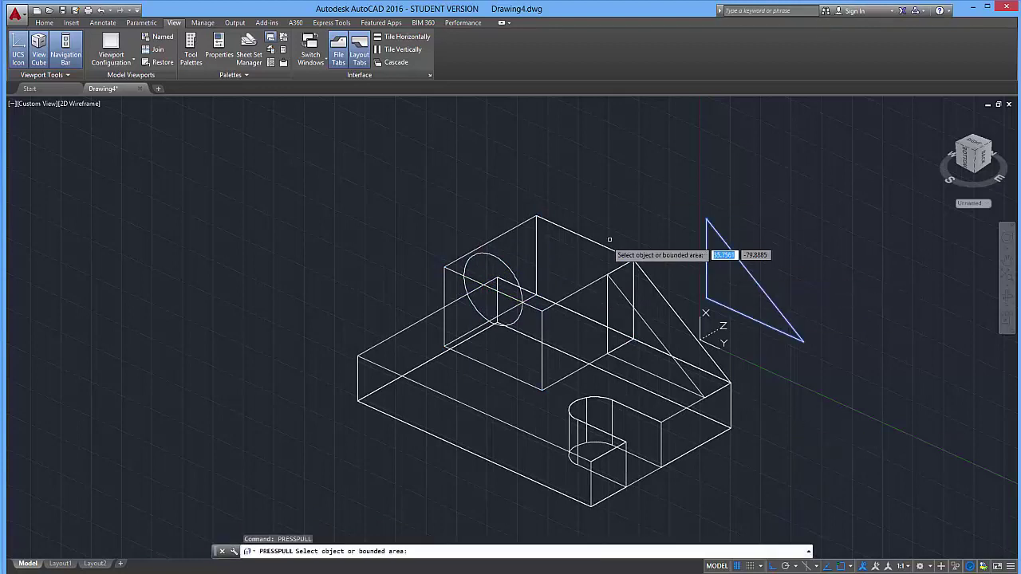
left_click(488, 267)
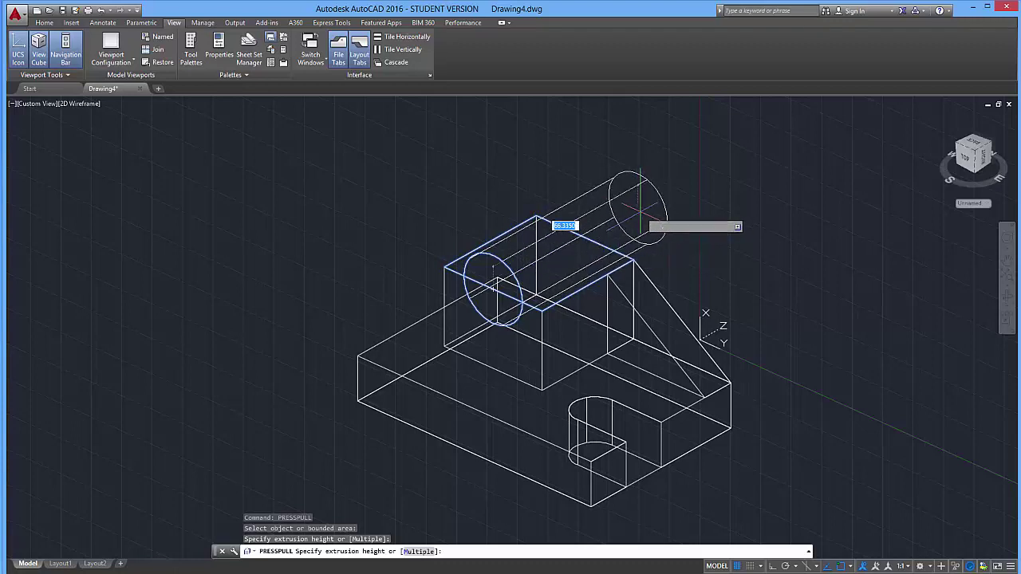
left_click(638, 206)
key("Escape")
key("Escape")
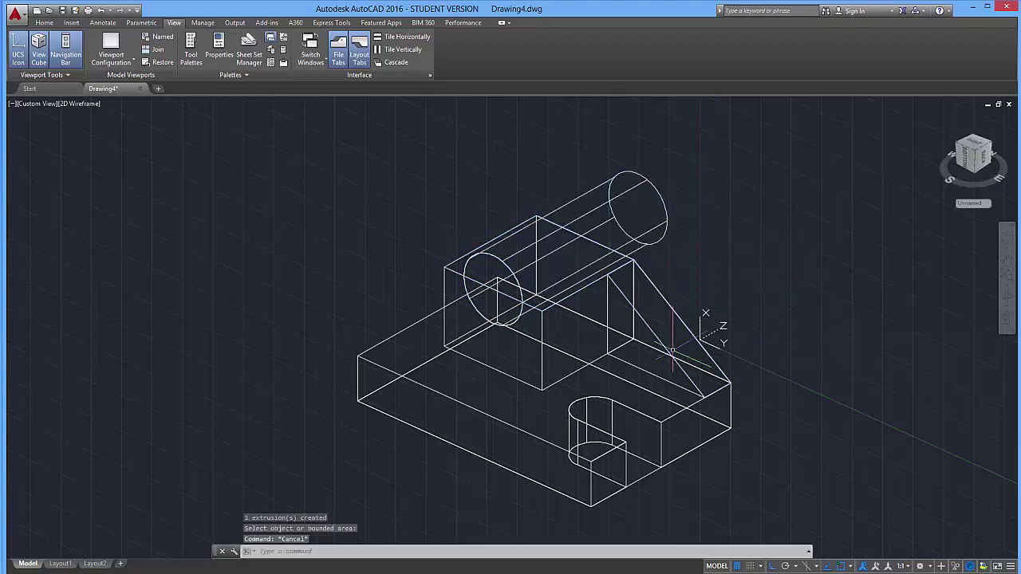
Switch the viewport to the Shaded visual style and orbit the model.
left_click(90, 104)
left_click(120, 178)
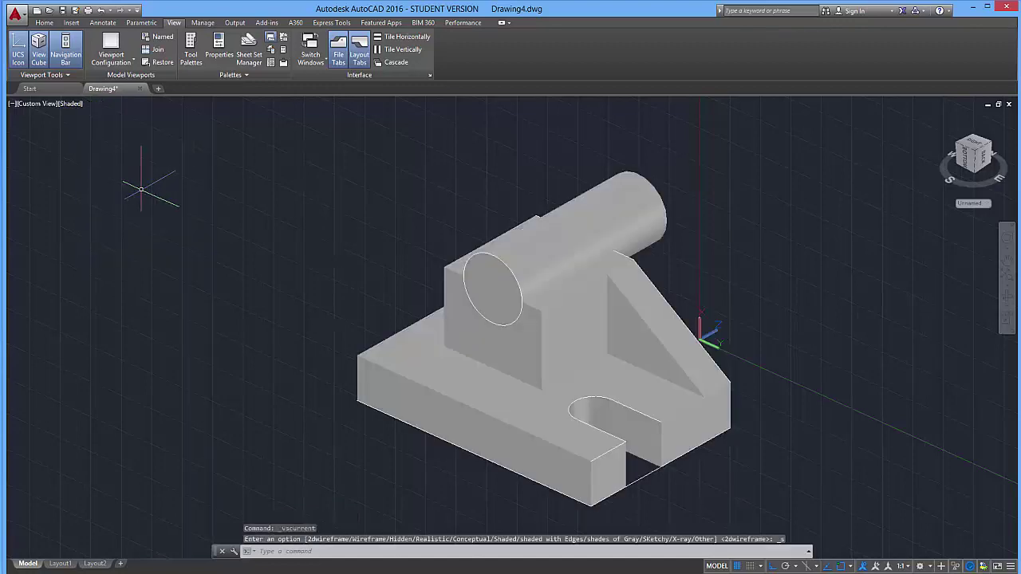
middle_click_drag(417, 295, 443, 296, "shift")
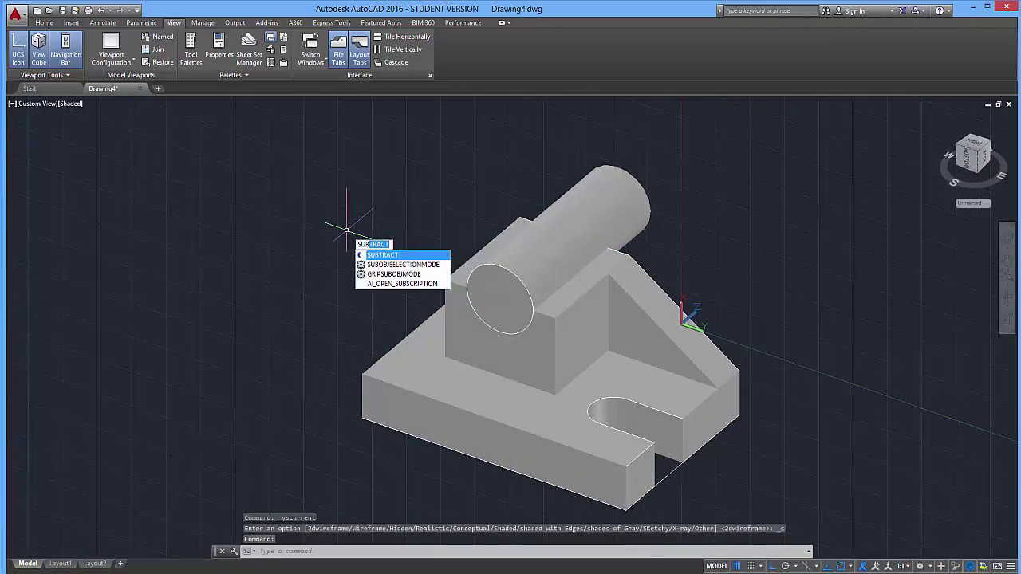
Subtract the cylinder from the box, orbit to inspect the cutout, then view the reference.
key("Return")
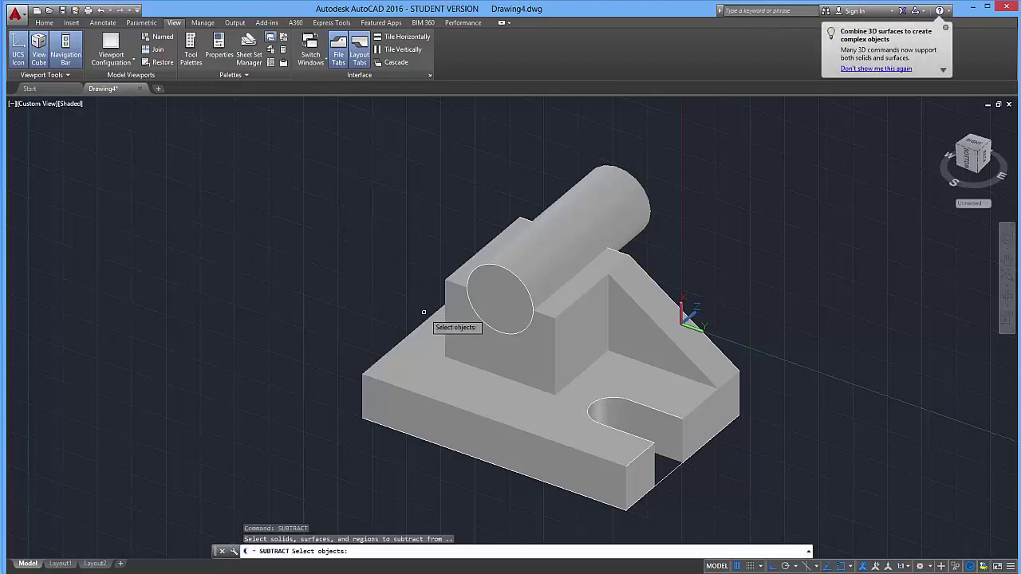
left_click(458, 321)
key("Return")
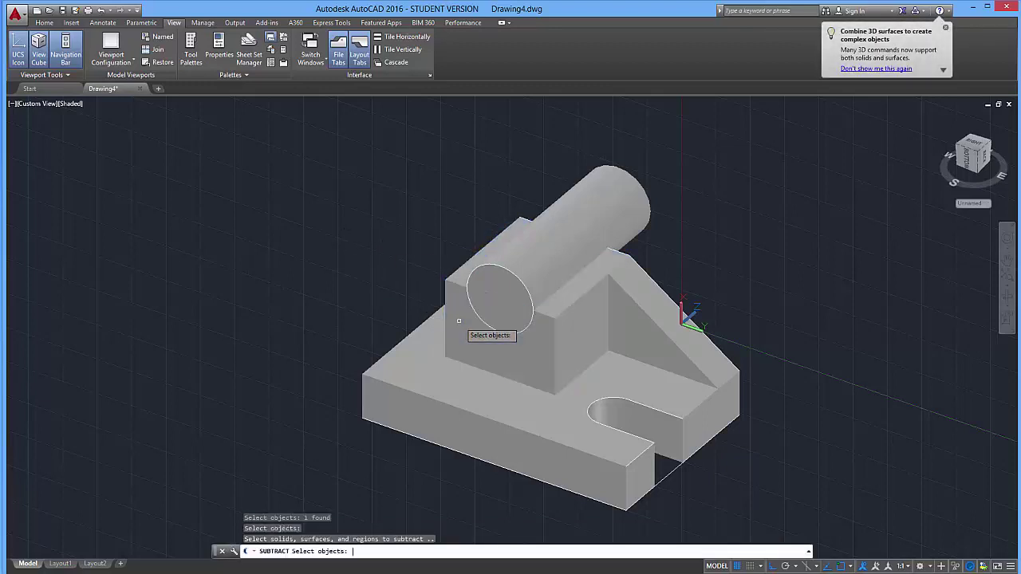
left_click(505, 268)
key("Return")
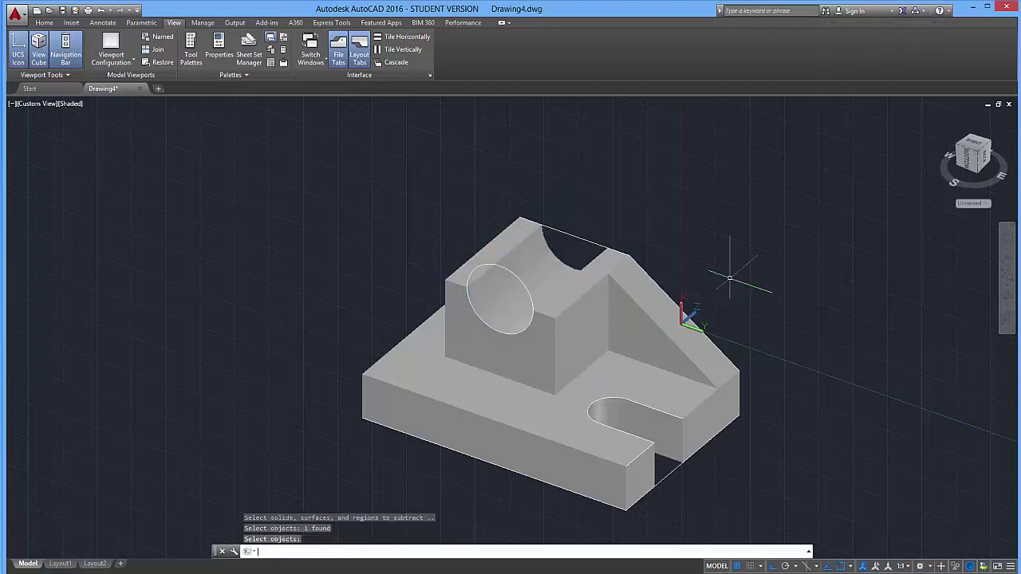
middle_click_drag(720, 291, 667, 312, "shift")
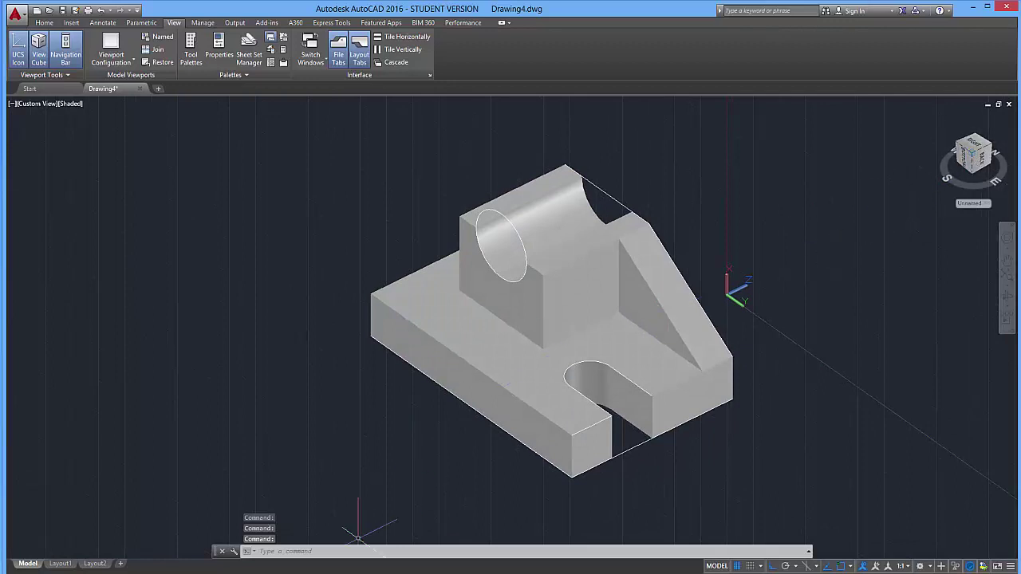
key("alt+Tab")
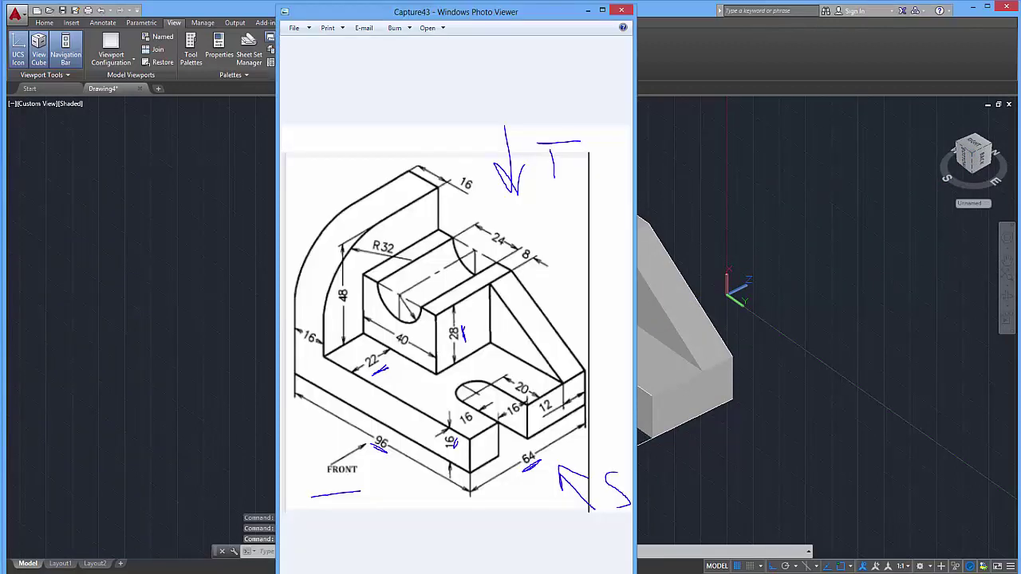
Minimize the reference image and open the viewport's visual-style list.
left_click(588, 12)
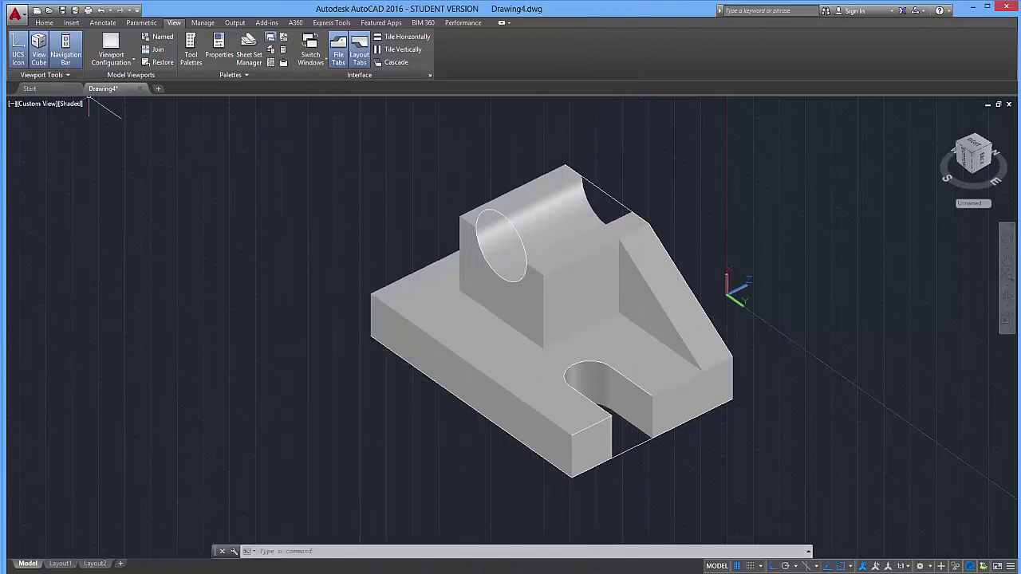
left_click(73, 105)
Switch to 2D Wireframe and draw a 48-unit line up from the base's rear corner.
left_click(109, 130)
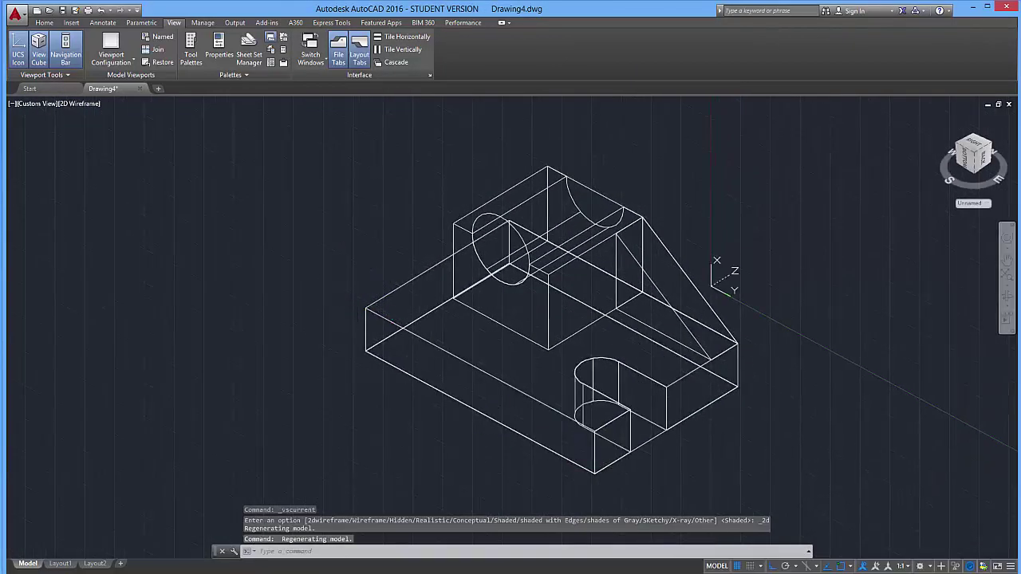
key("Escape")
key("Escape")
key("Escape")
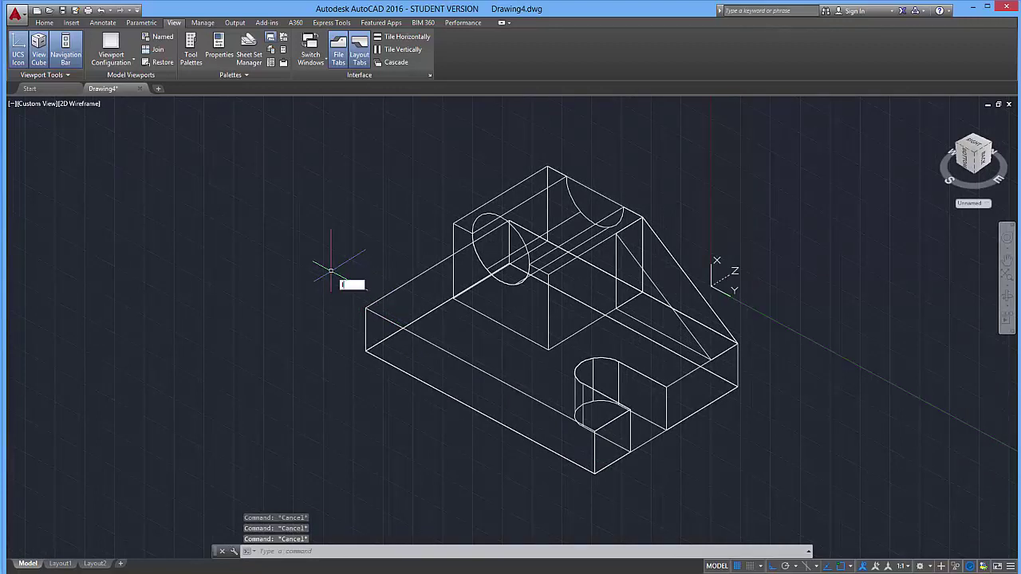
type("line")
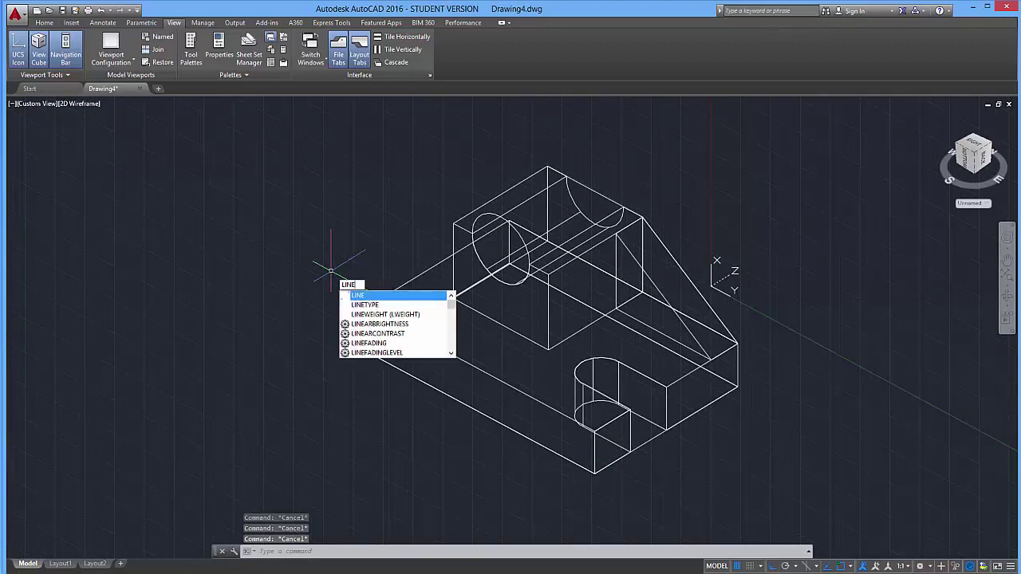
key("Return")
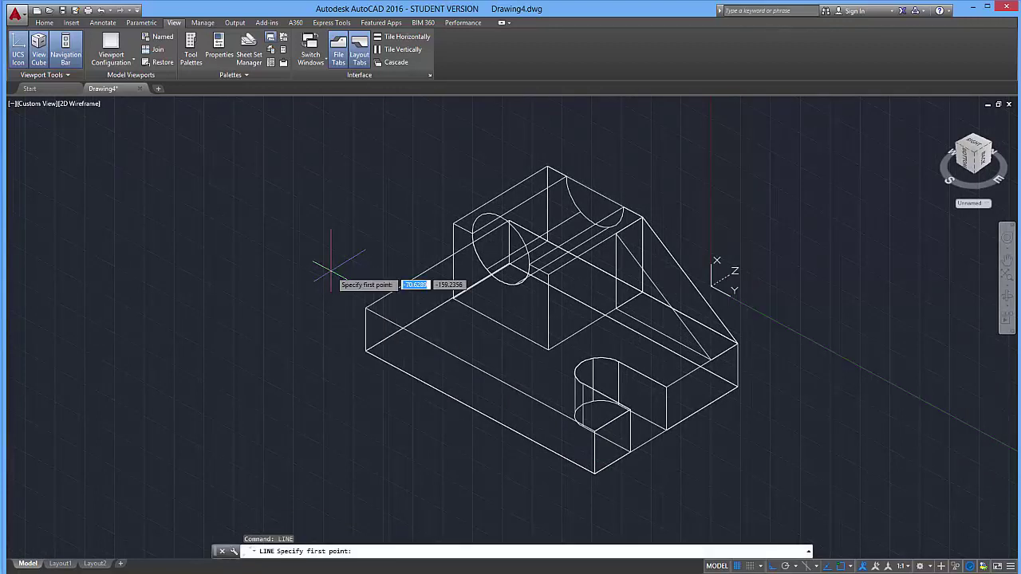
left_click(365, 307)
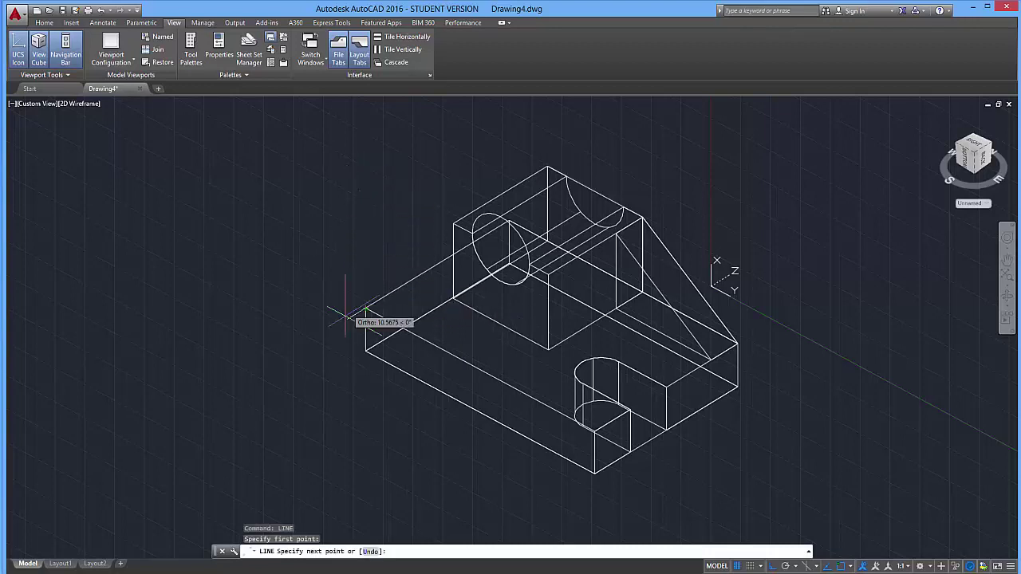
left_click(367, 573)
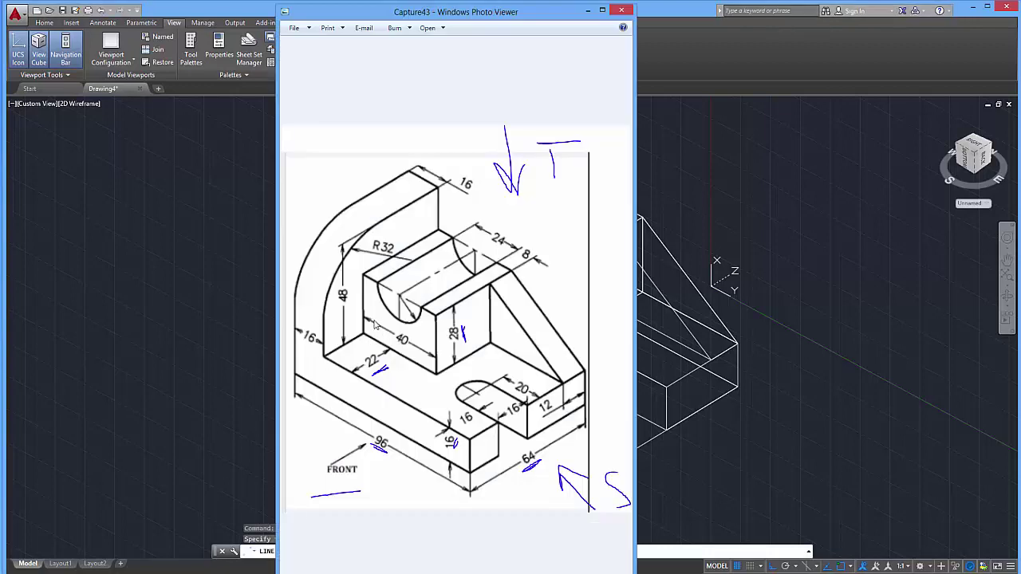
left_click(367, 572)
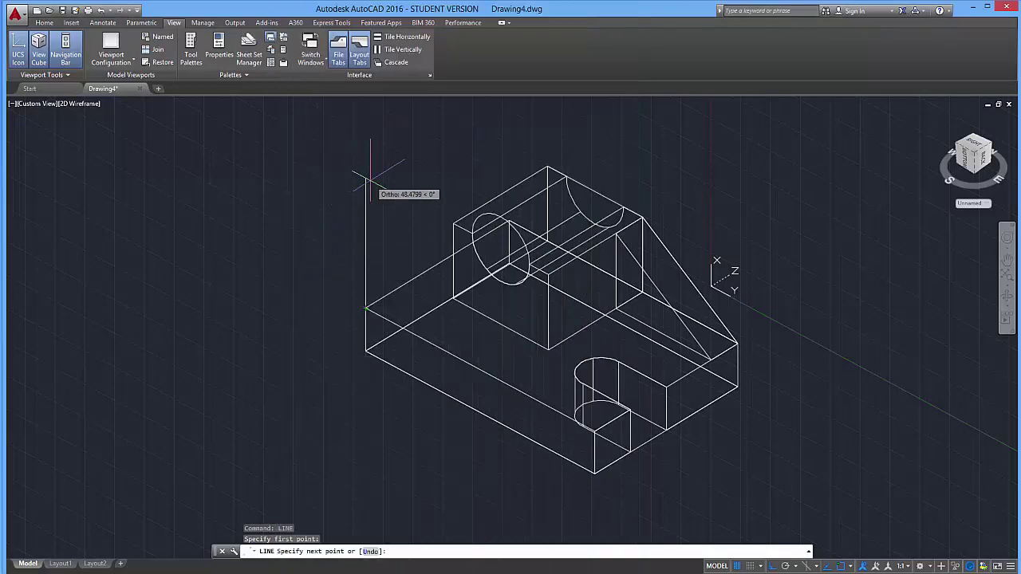
type("4")
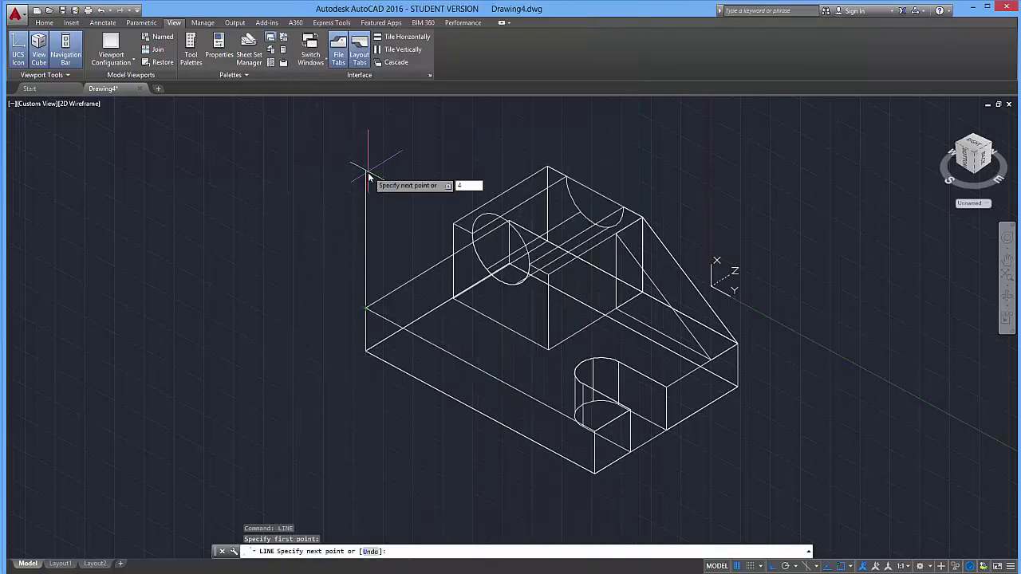
type("8")
key("Return")
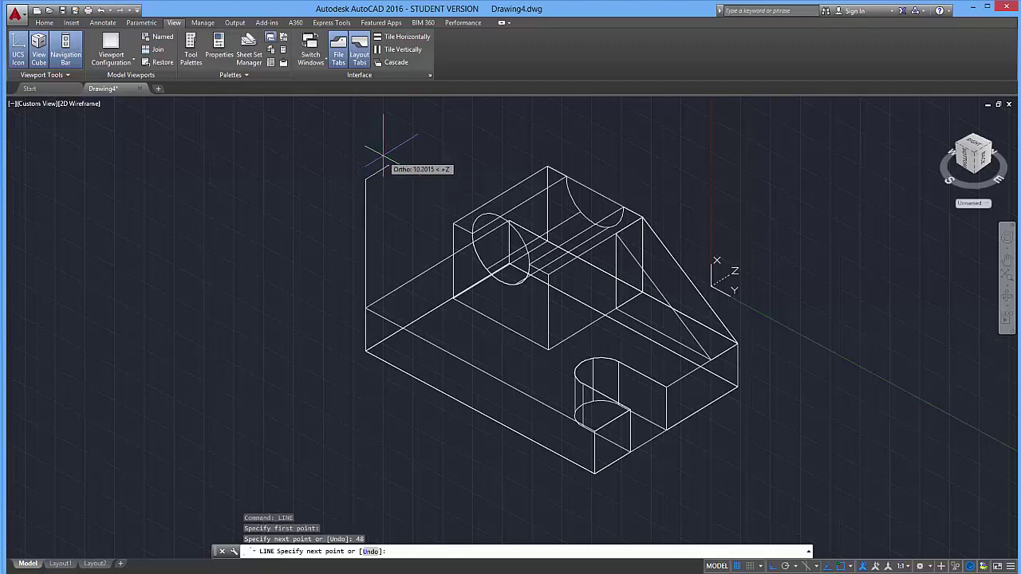
Continue the back-plate outline with a 64-unit line across and a 48-unit line down.
scroll(467, 136, "up", 3)
middle_click_drag(467, 137, 421, 210)
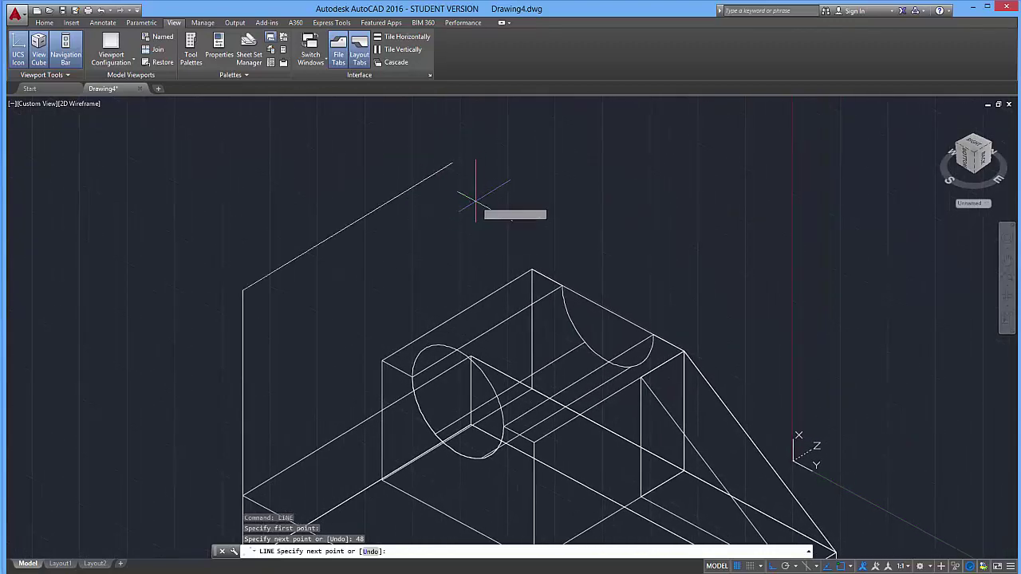
key("alt+Tab")
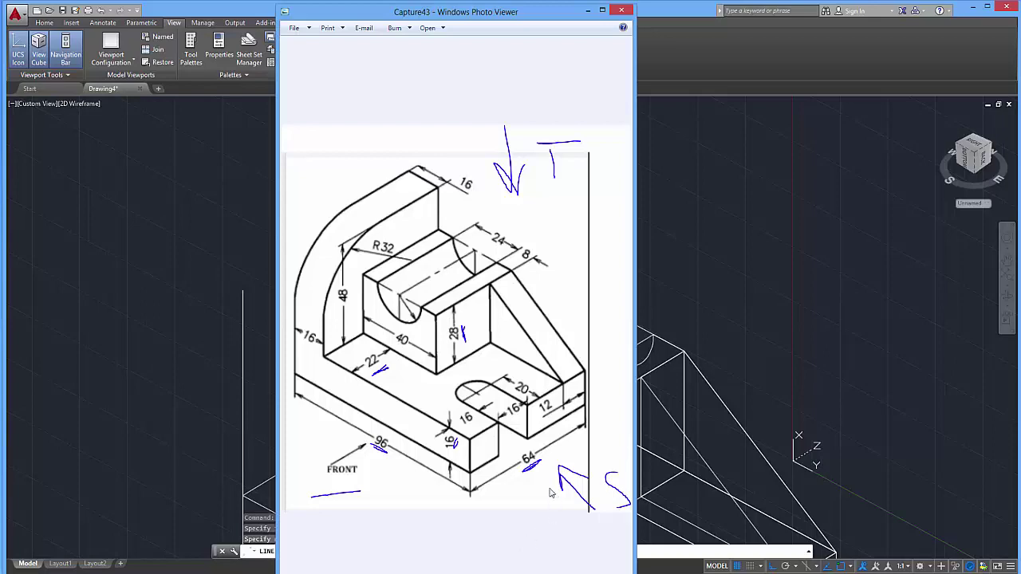
key("alt+Tab")
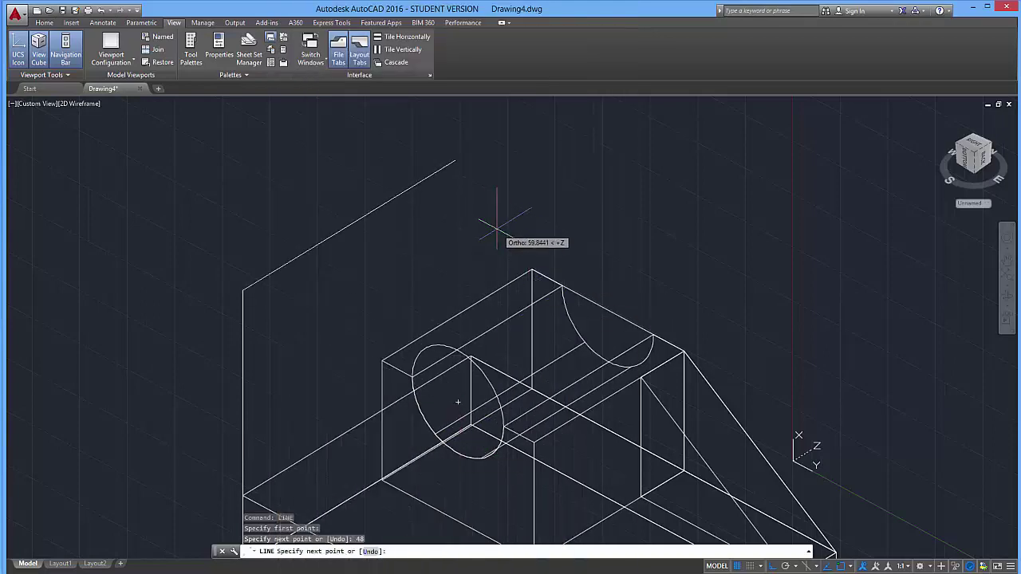
type("64")
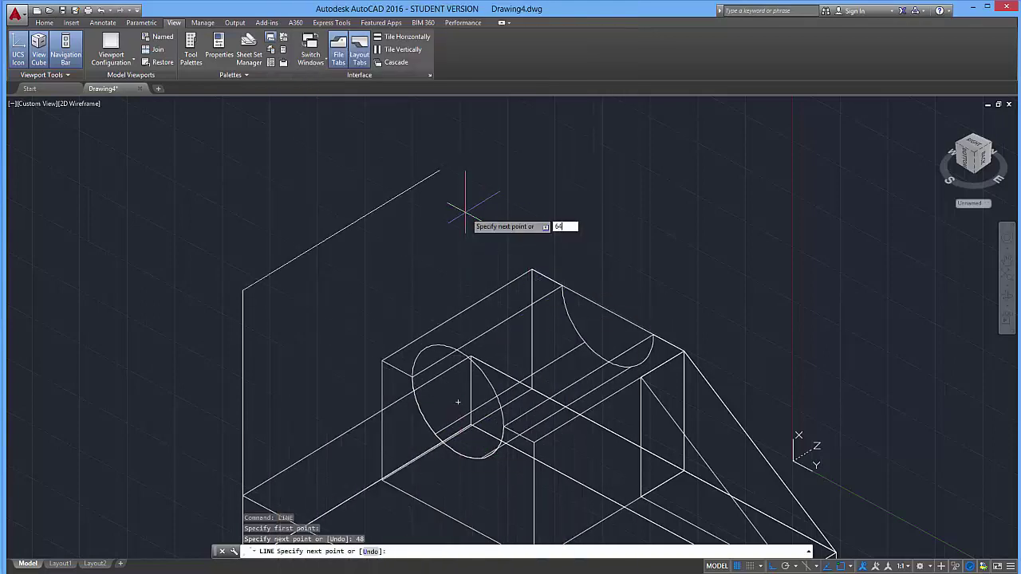
key("Return")
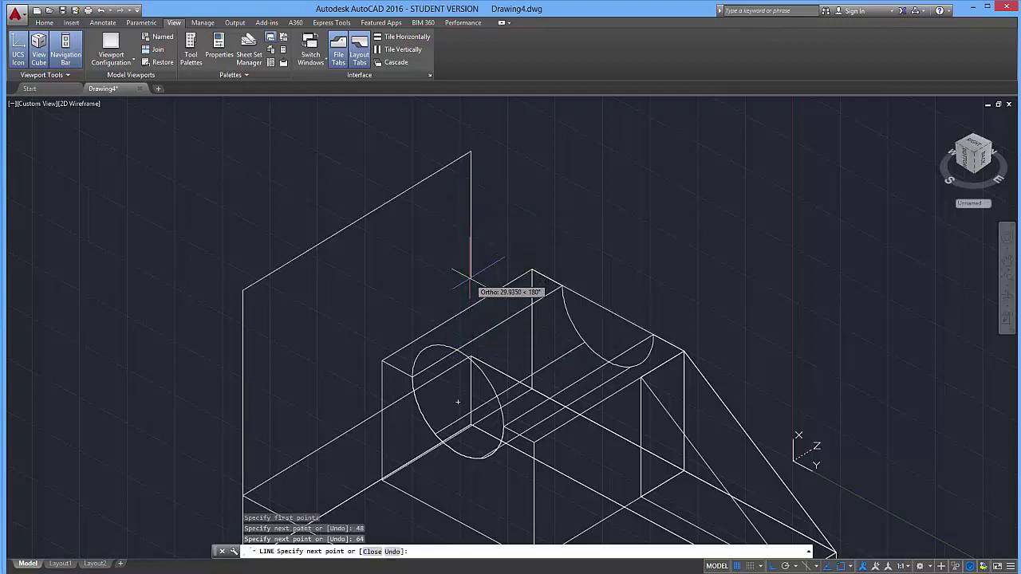
key("alt+Tab")
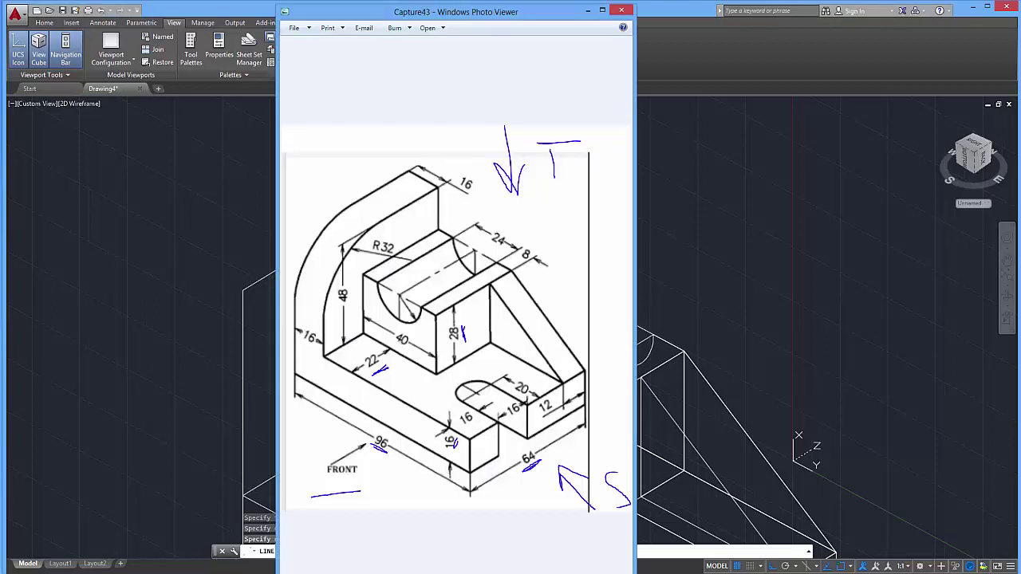
key("alt+Tab")
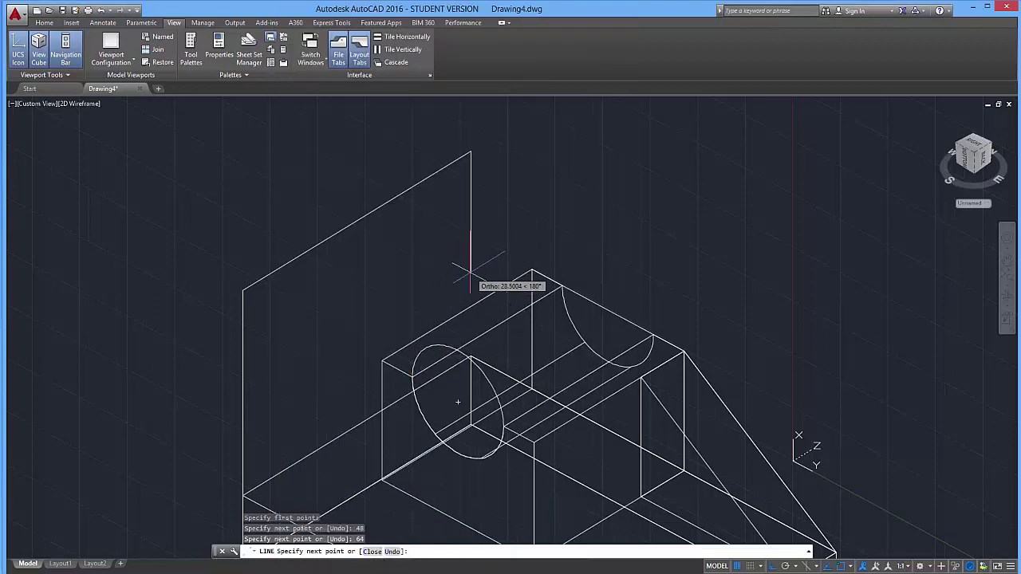
type("48")
key("Return")
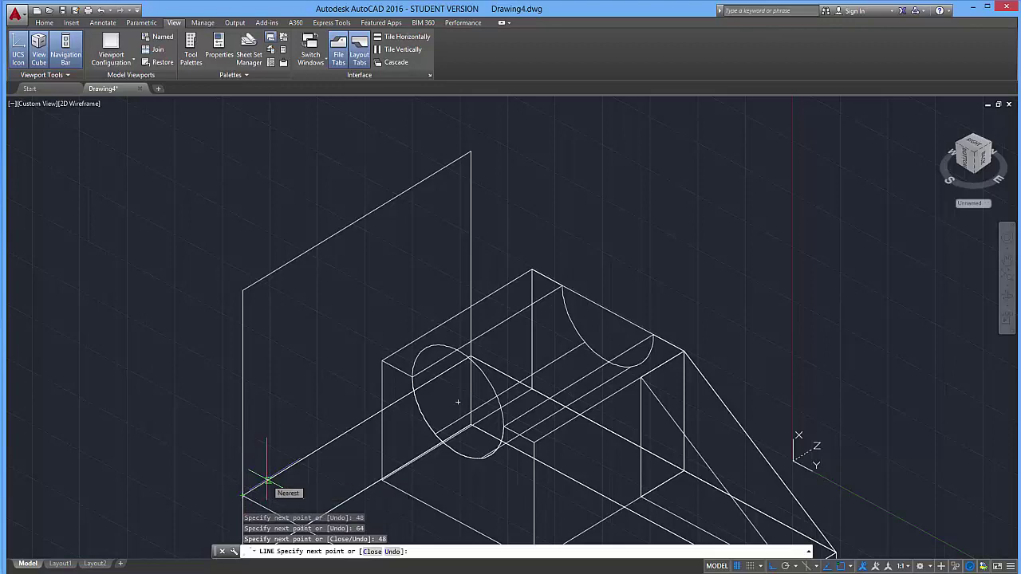
Close the outline with the final 64-unit line back to the start.
key("alt+Tab")
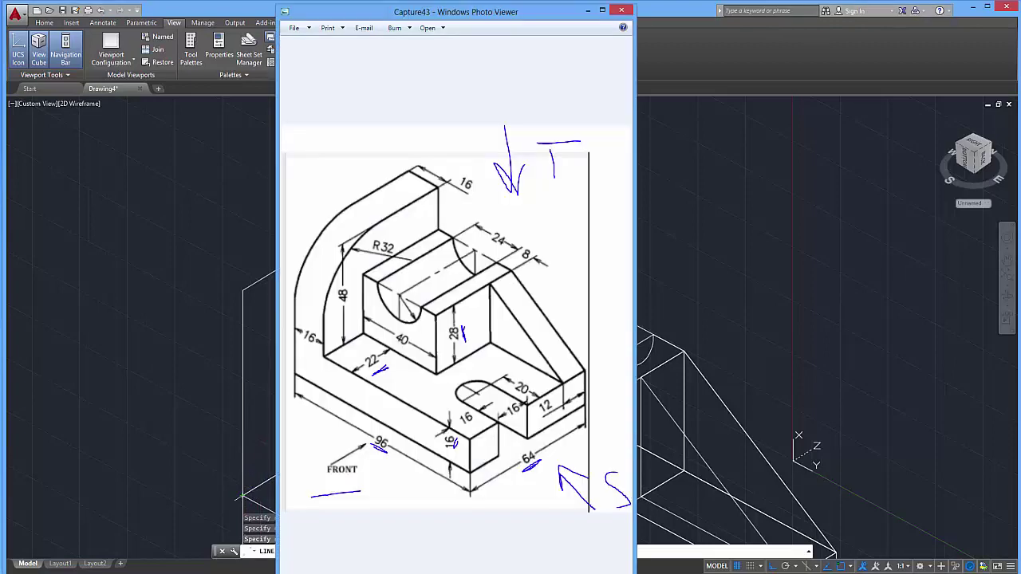
key("alt+Tab")
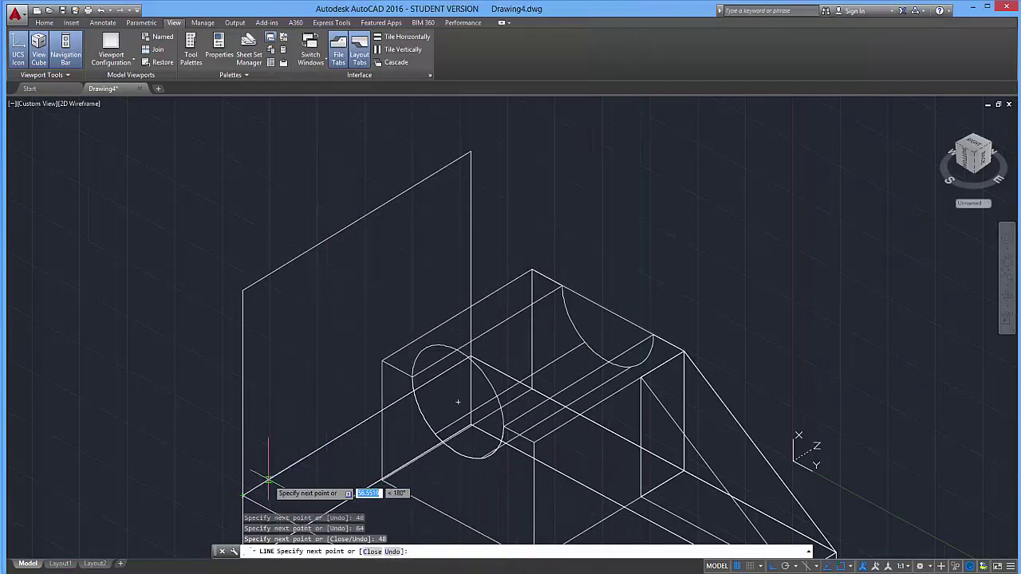
type("64")
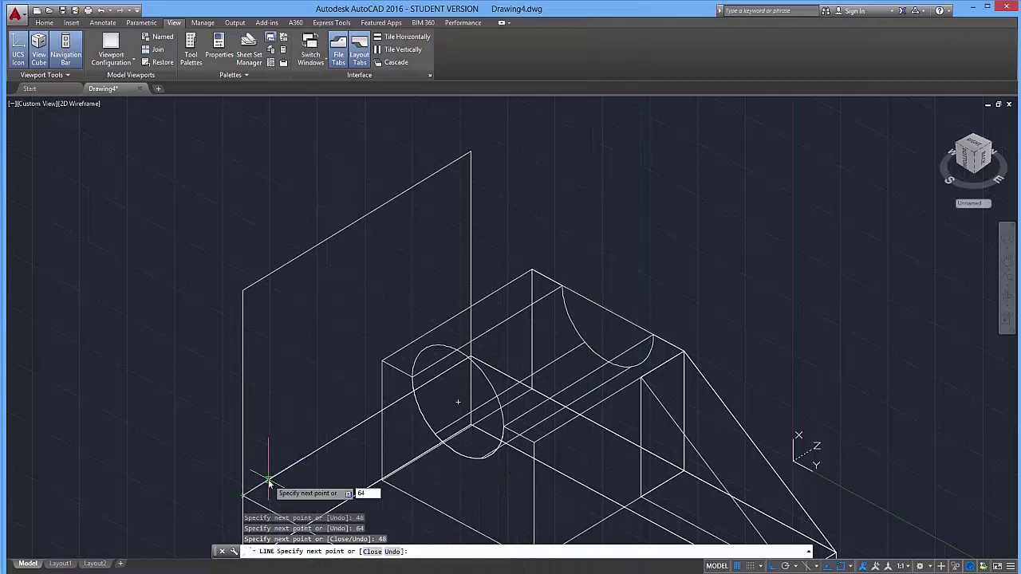
key("Return")
mouse_move(307, 416)
middle_mouse_down()
mouse_move(337, 247)
mouse_move(317, 271)
middle_mouse_up()
Join the back plate's two vertical and two slanted edges into one 3D polyline.
key("Escape")
key("Escape")
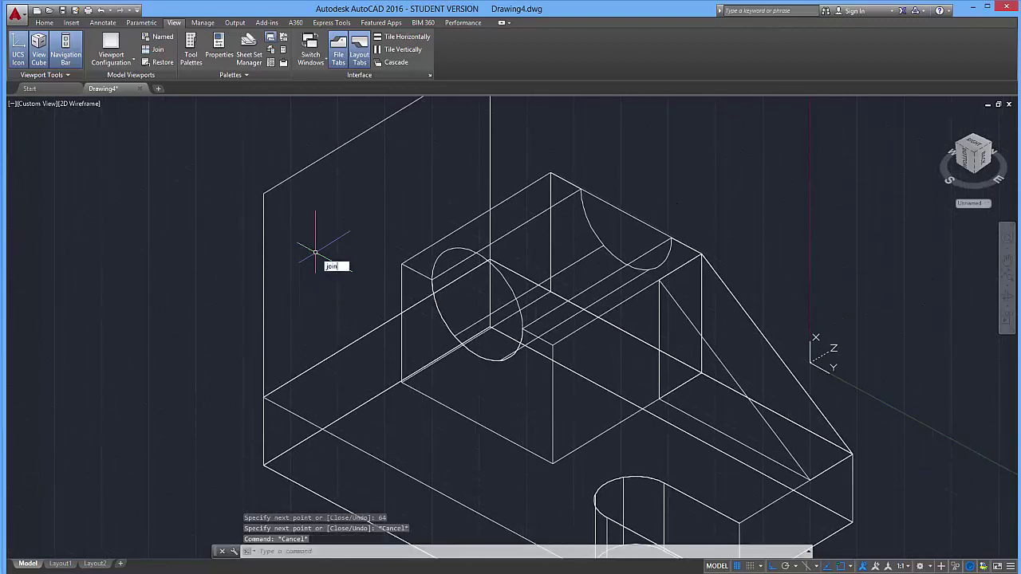
key("Return")
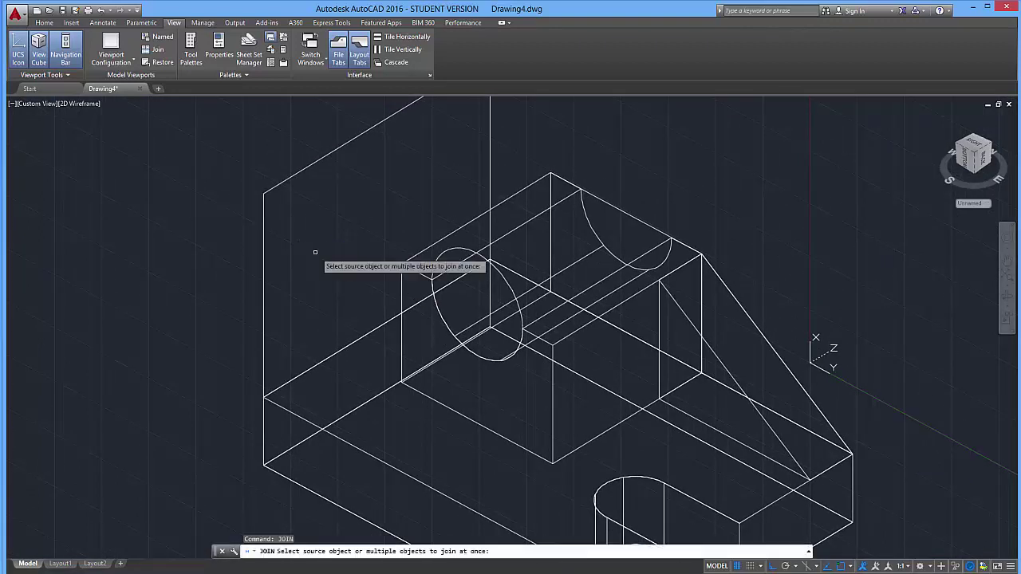
left_click(346, 348)
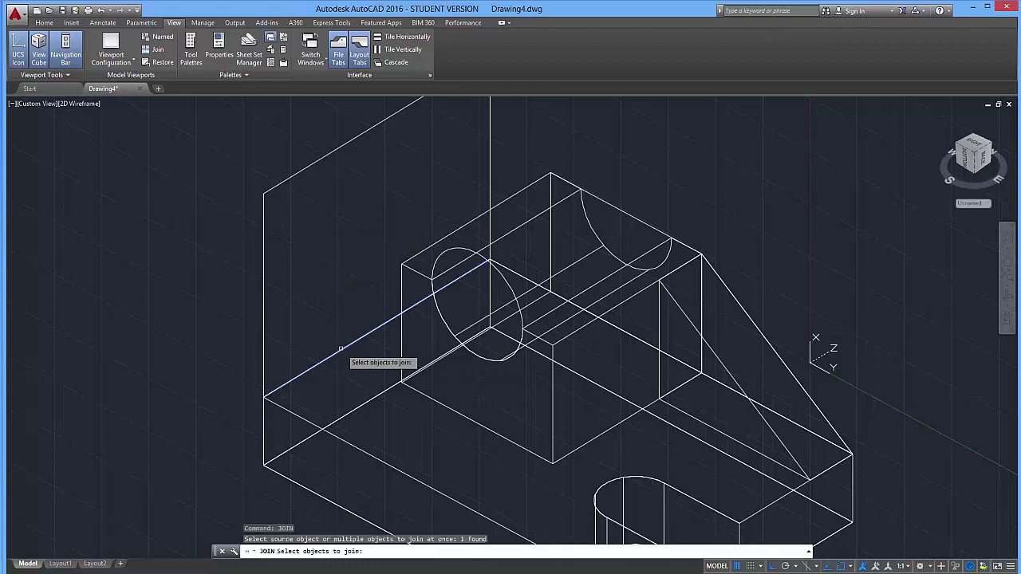
left_click(262, 329)
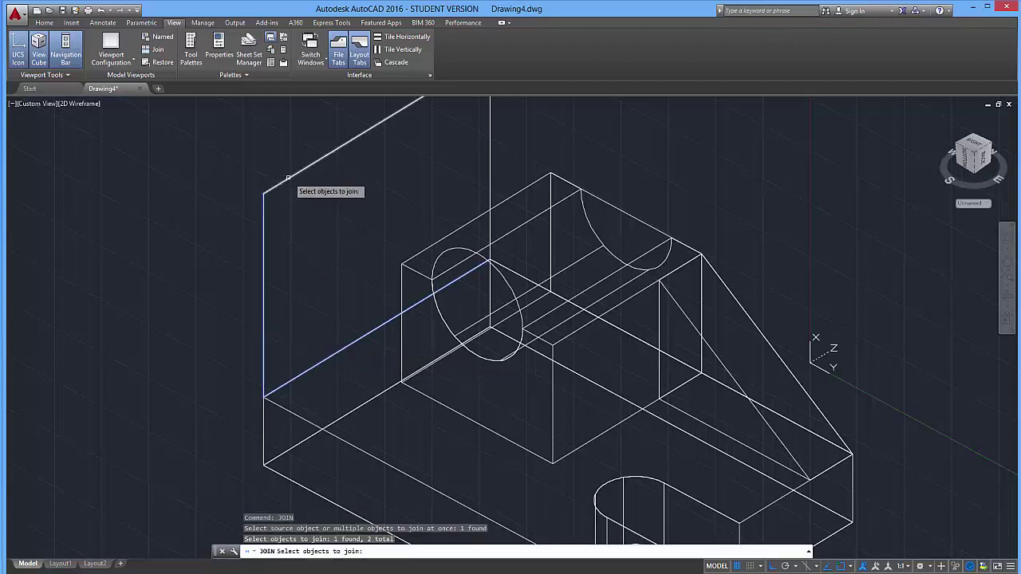
left_click(288, 179)
left_click(488, 158)
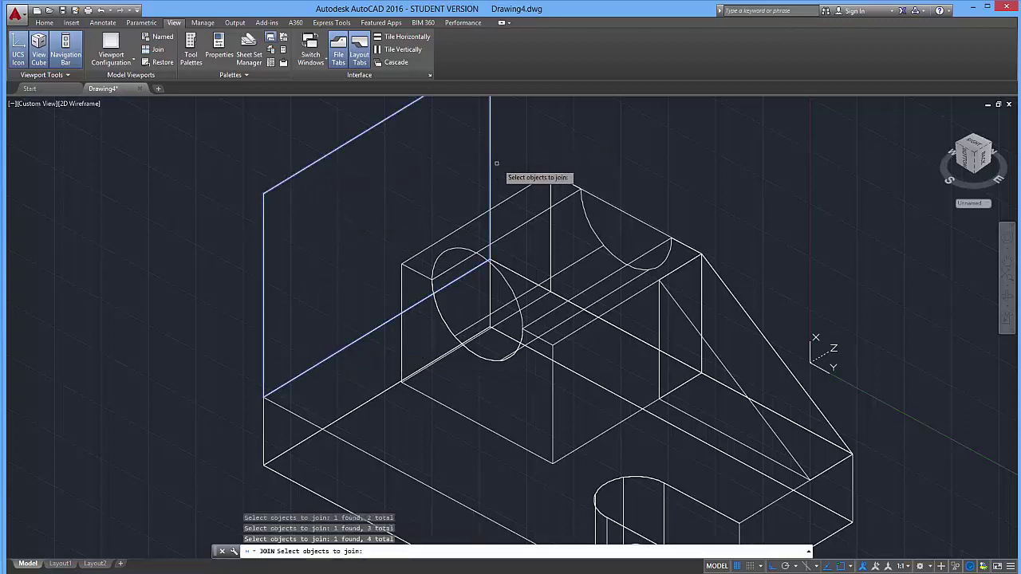
Press-pull the closed back-plate outline 16 units into a solid plate.
key("Escape")
key("Escape")
key("Escape")
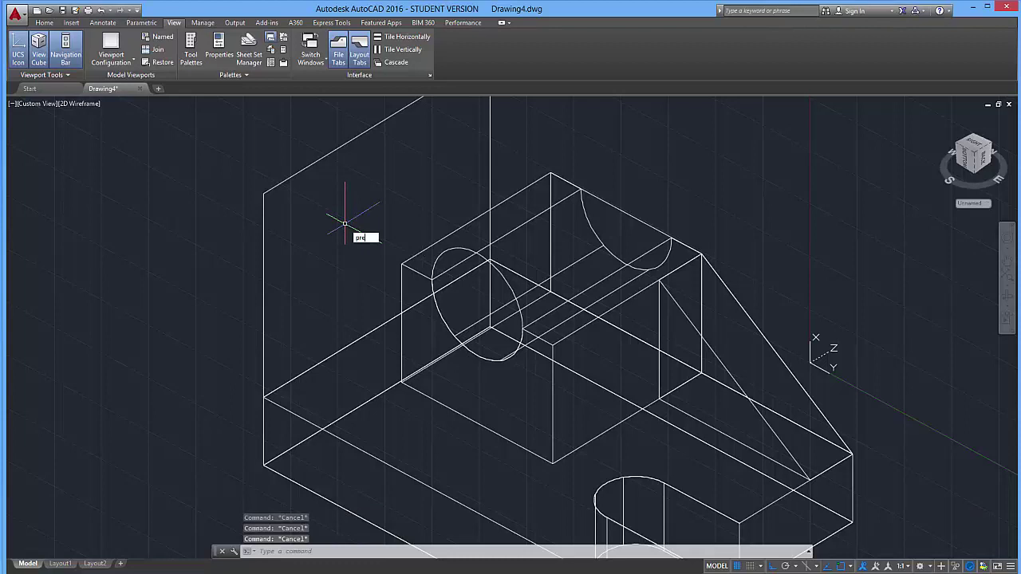
type("press")
key("Return")
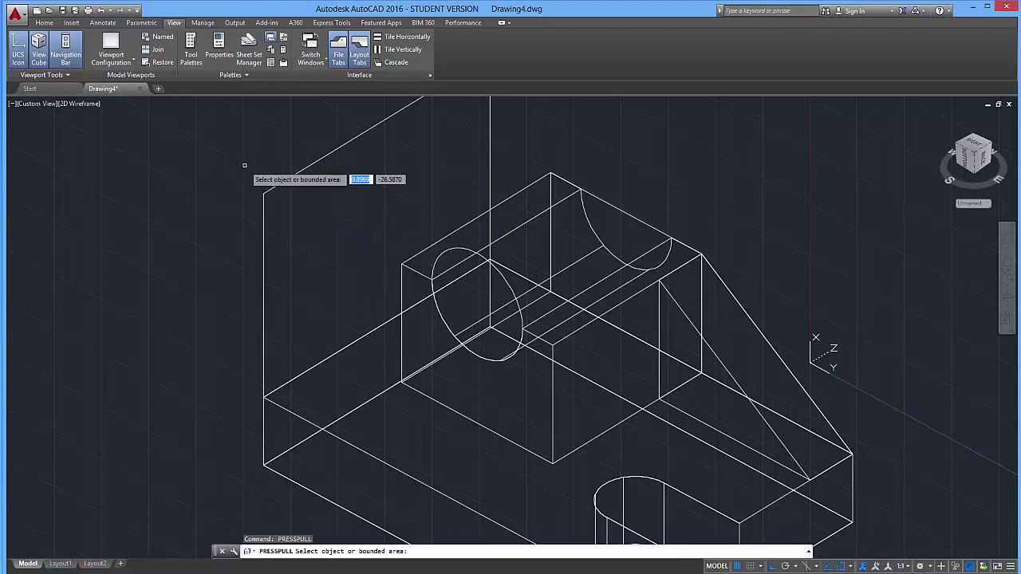
left_click(268, 190)
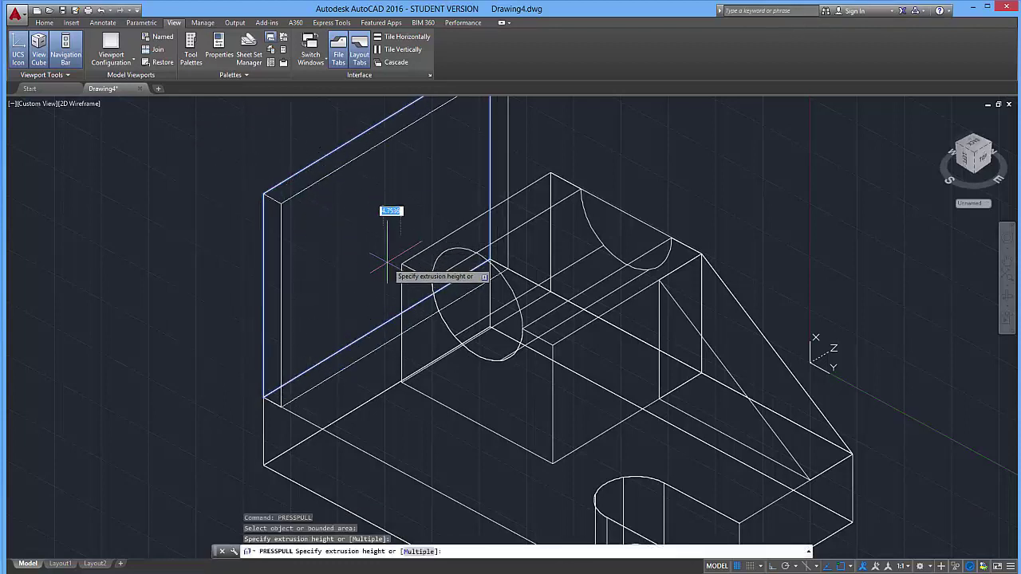
type("16")
key("Return")
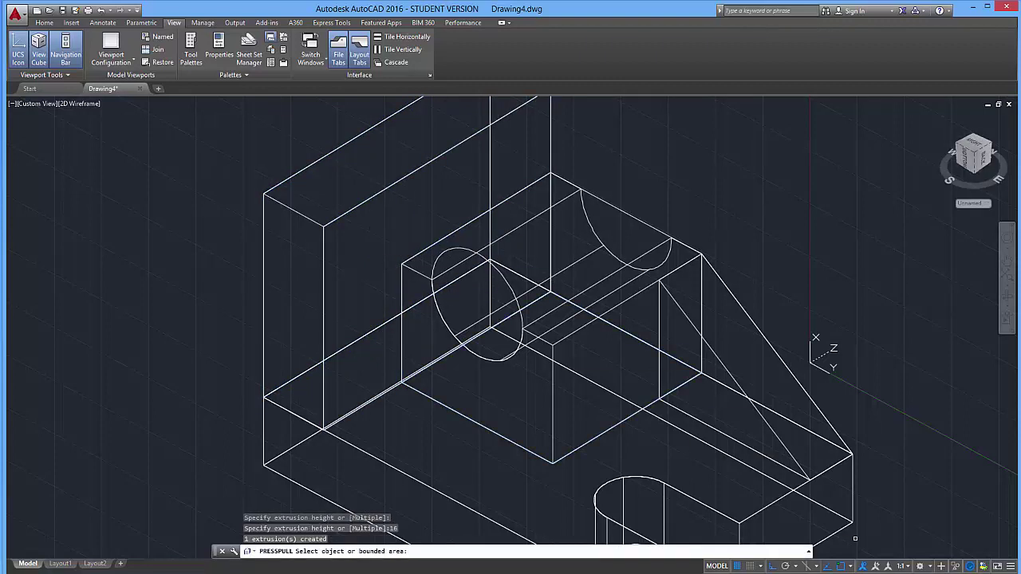
key("Escape")
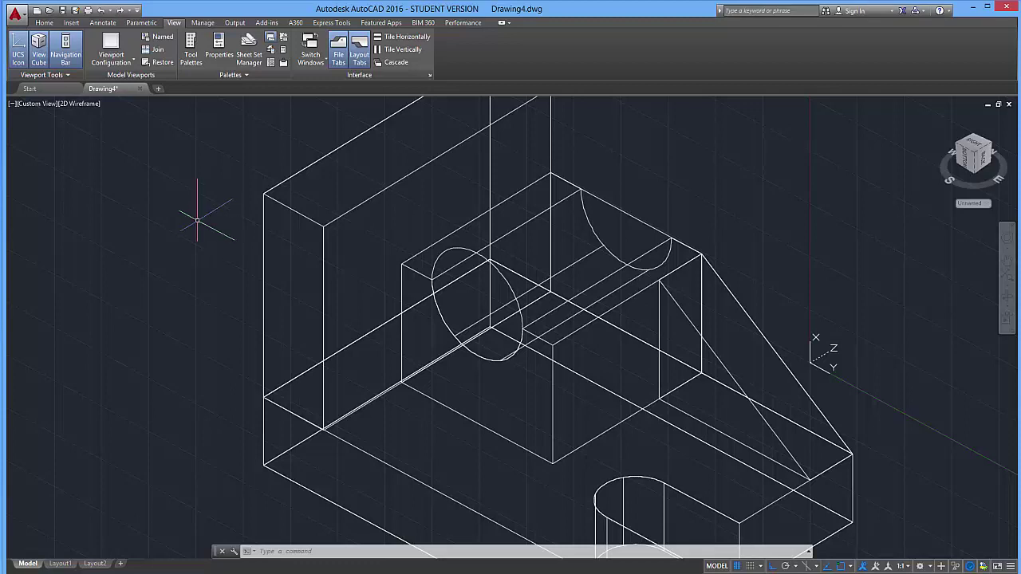
Fillet the back plate's top outer edge with radius 32, matching the reference's R32 curve.
type("FILLET")
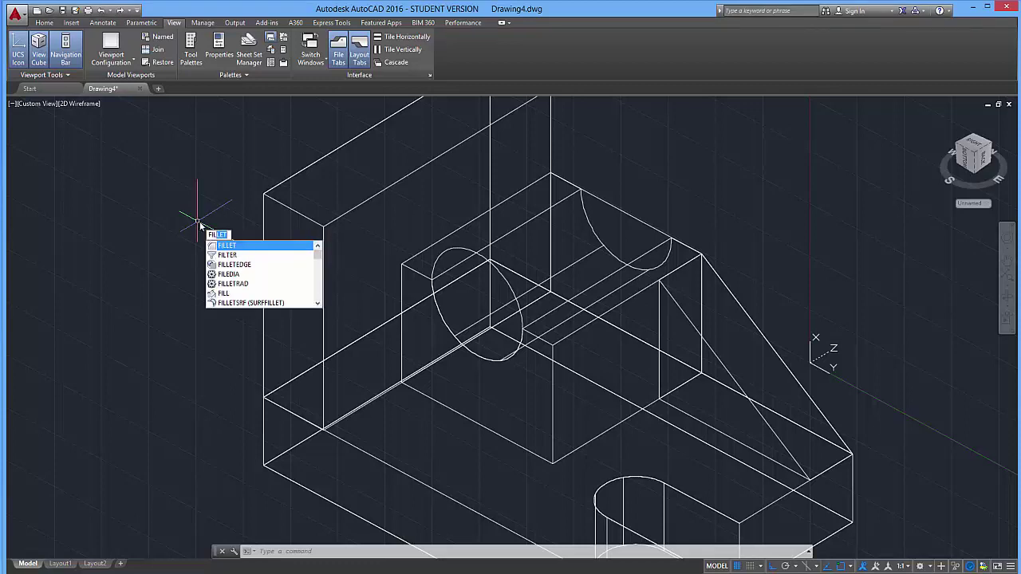
key("Return")
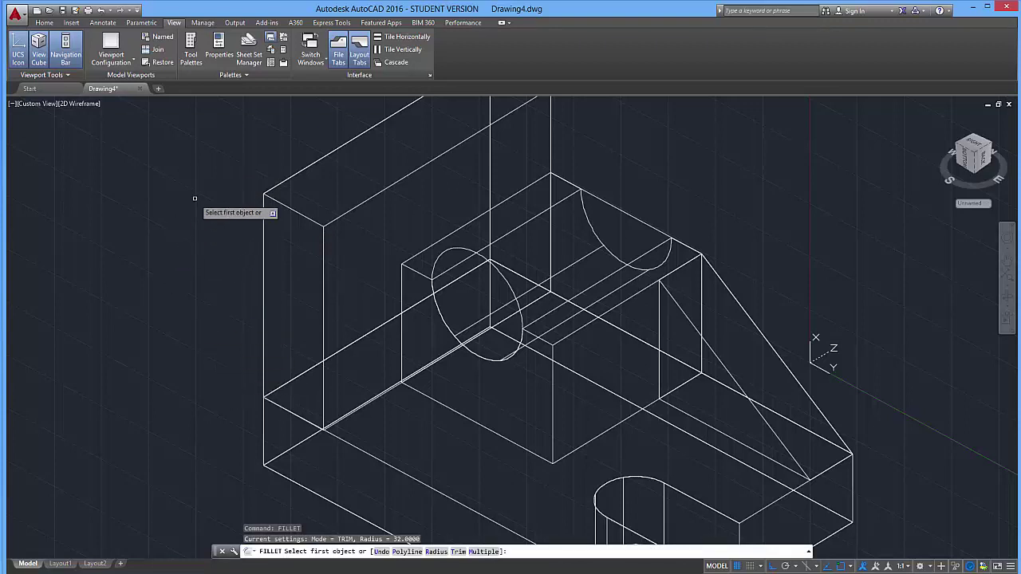
type("r")
key("Return")
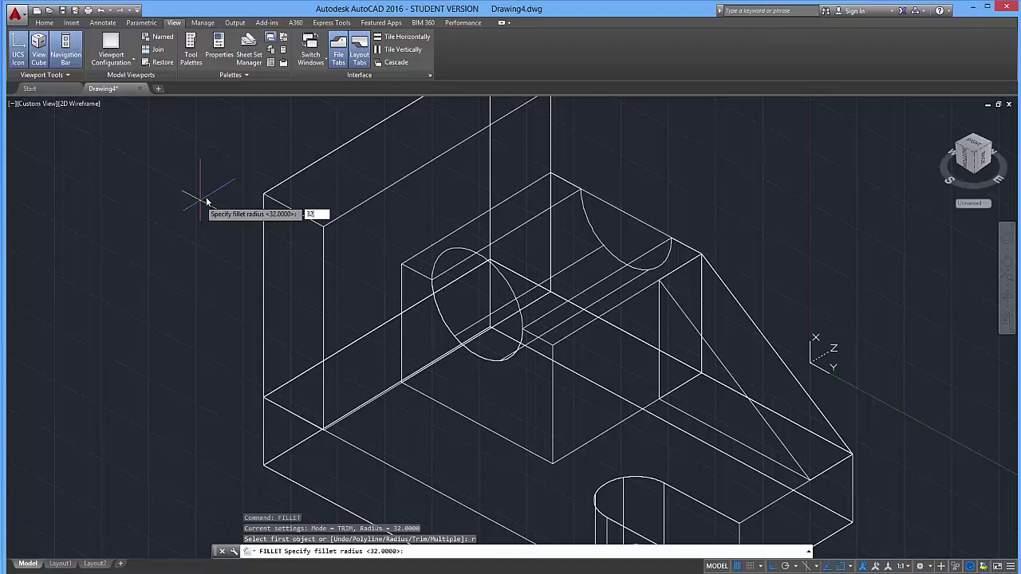
key("Return")
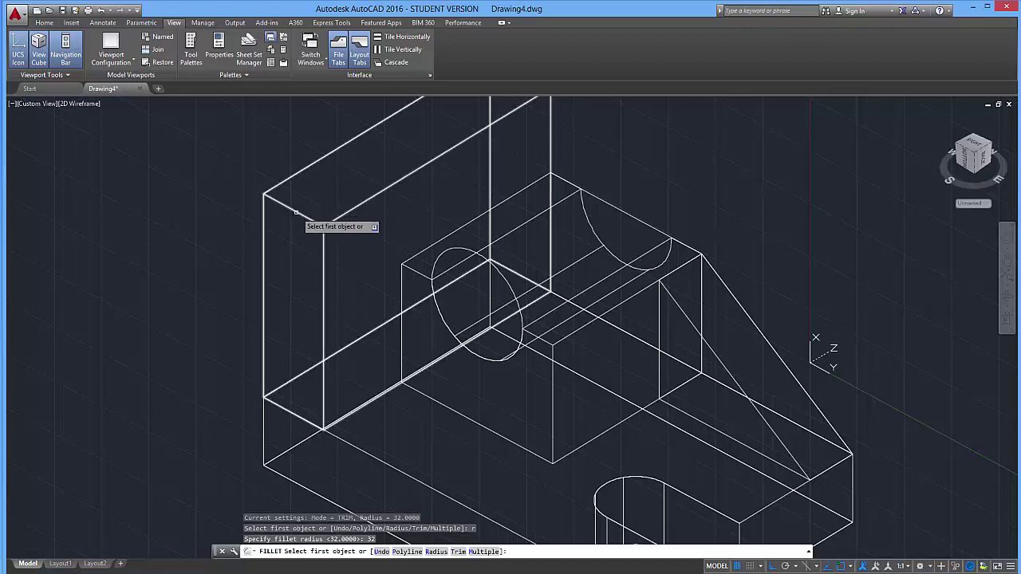
left_click(295, 213)
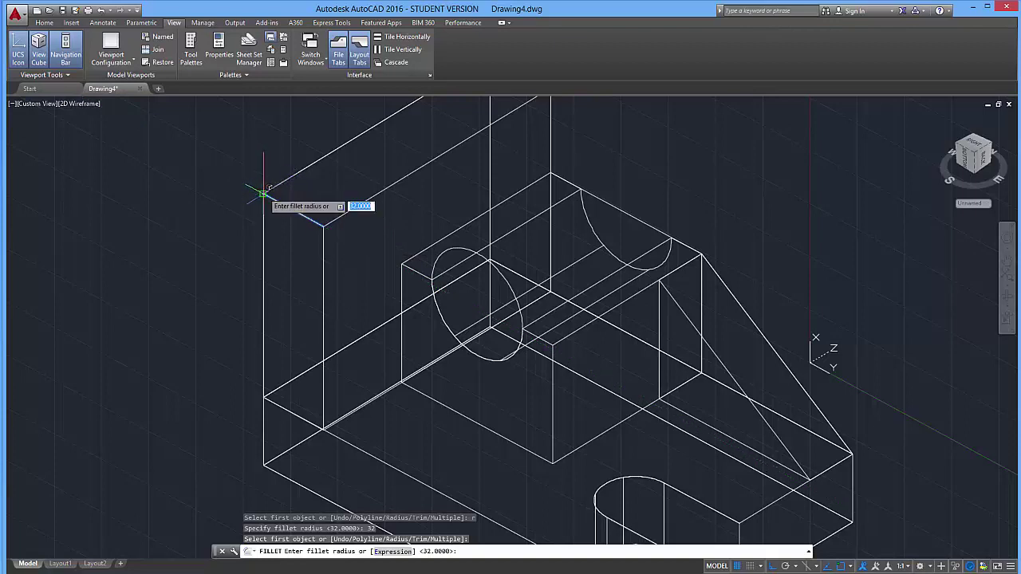
left_click(263, 194)
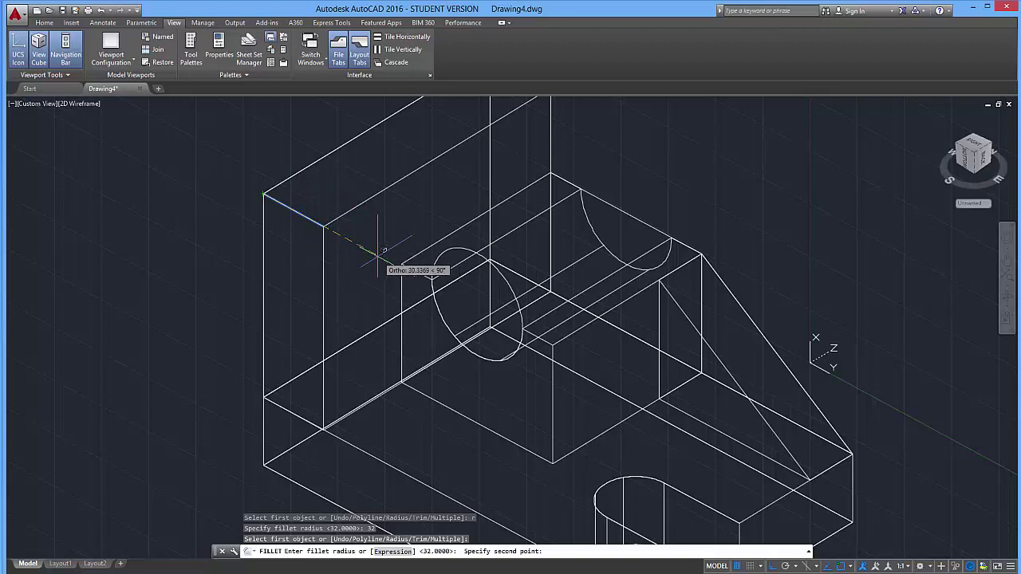
left_click(379, 254)
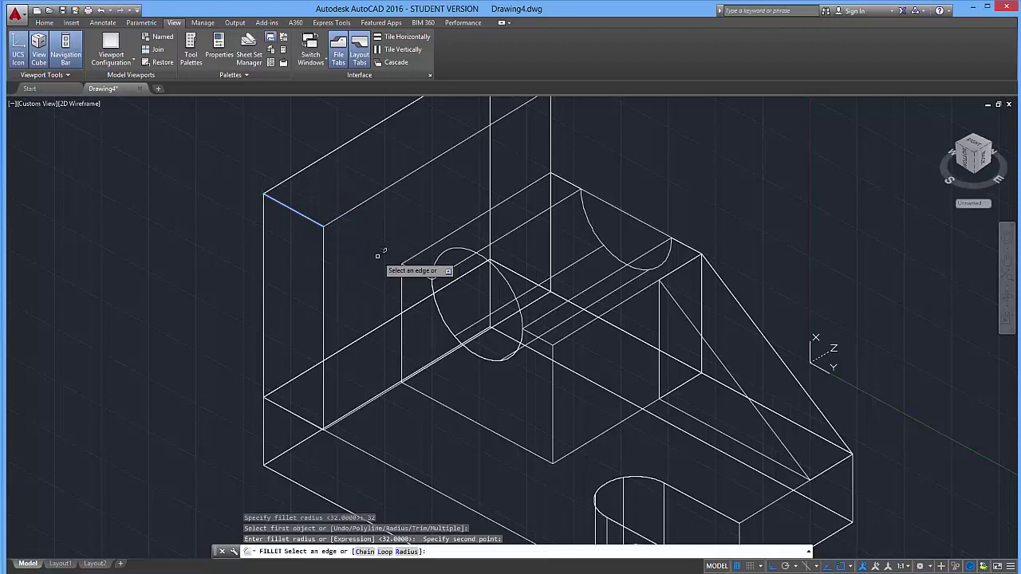
left_click(386, 266)
key("Return")
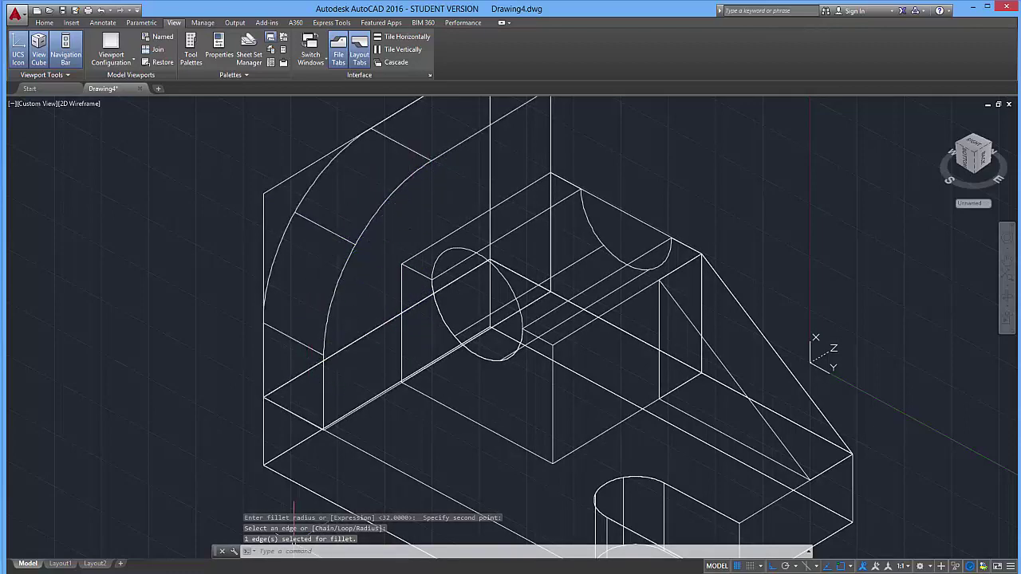
key("alt+Tab")
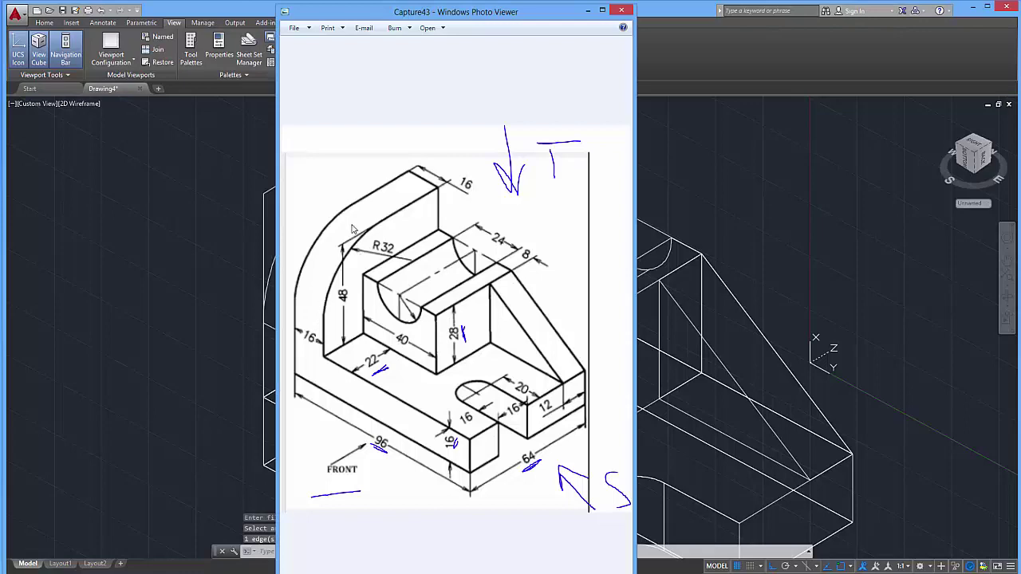
key("alt+Tab")
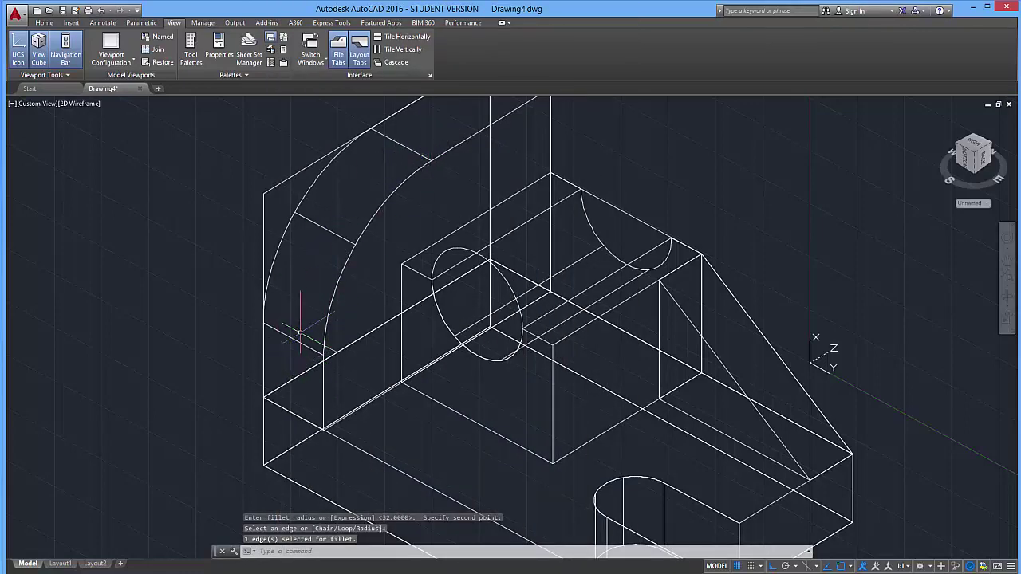
Change the viewport visual style from 2D Wireframe to Shaded and zoom in on the bracket.
key("Escape")
key("Escape")
key("Escape")
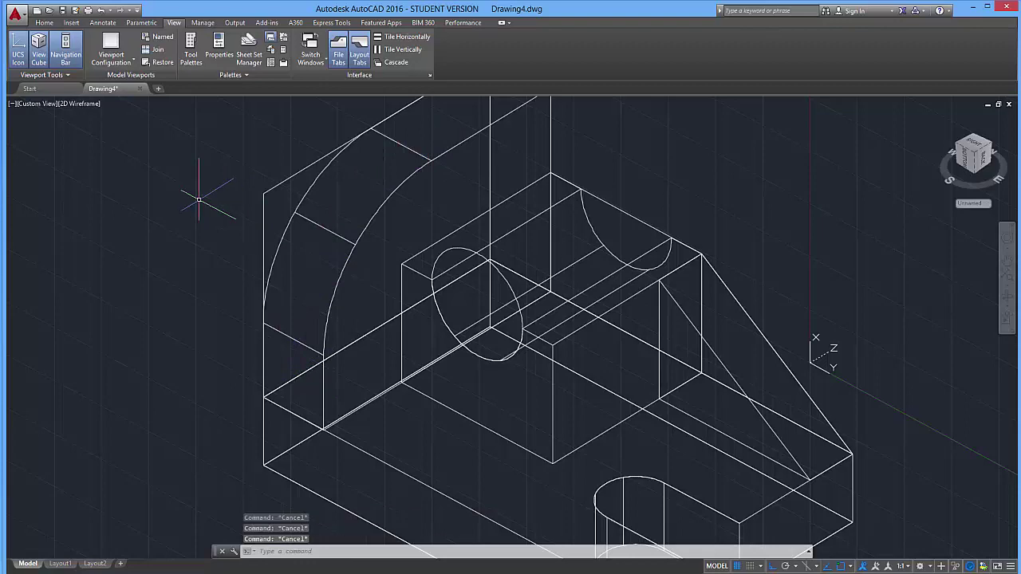
left_click(81, 103)
left_click(137, 177)
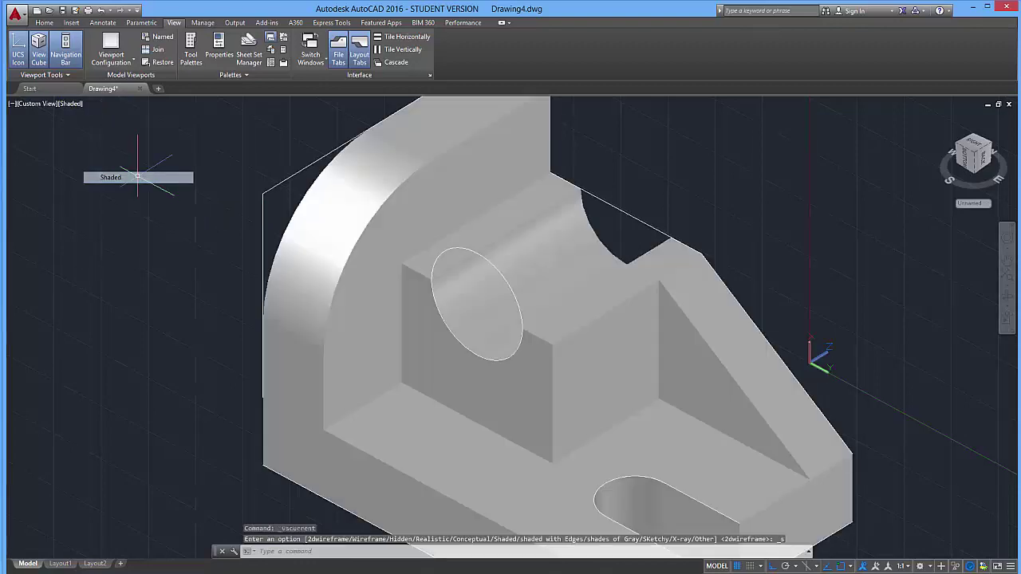
scroll(626, 335, "up", 2)
scroll(626, 334, "down", 6)
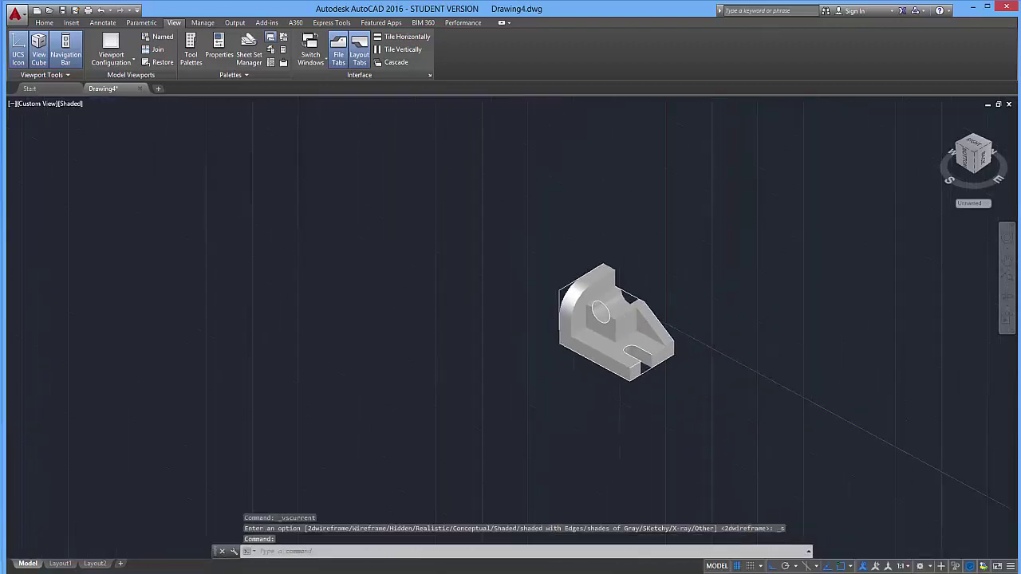
scroll(626, 334, "up", 3)
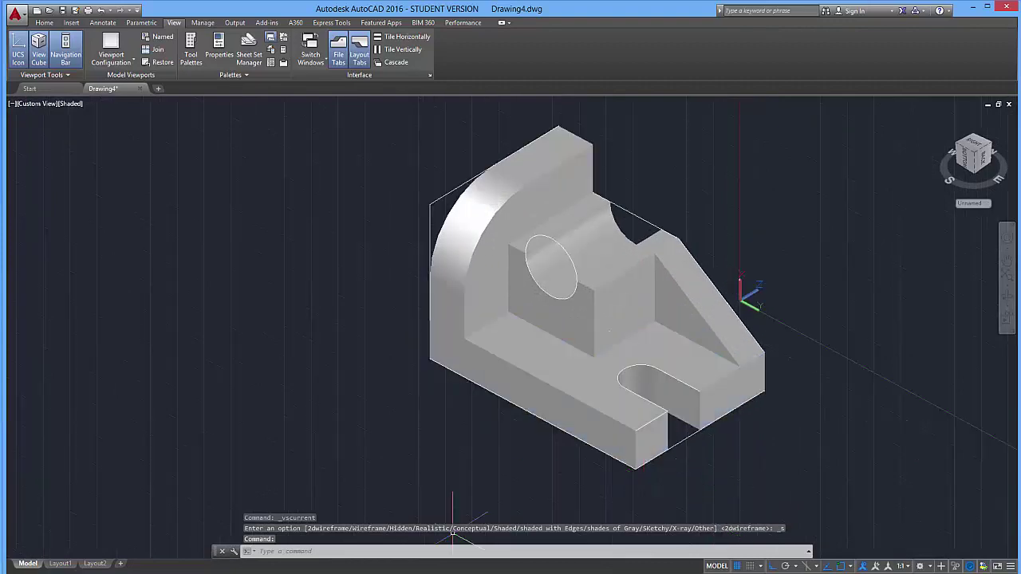
key("alt+Tab")
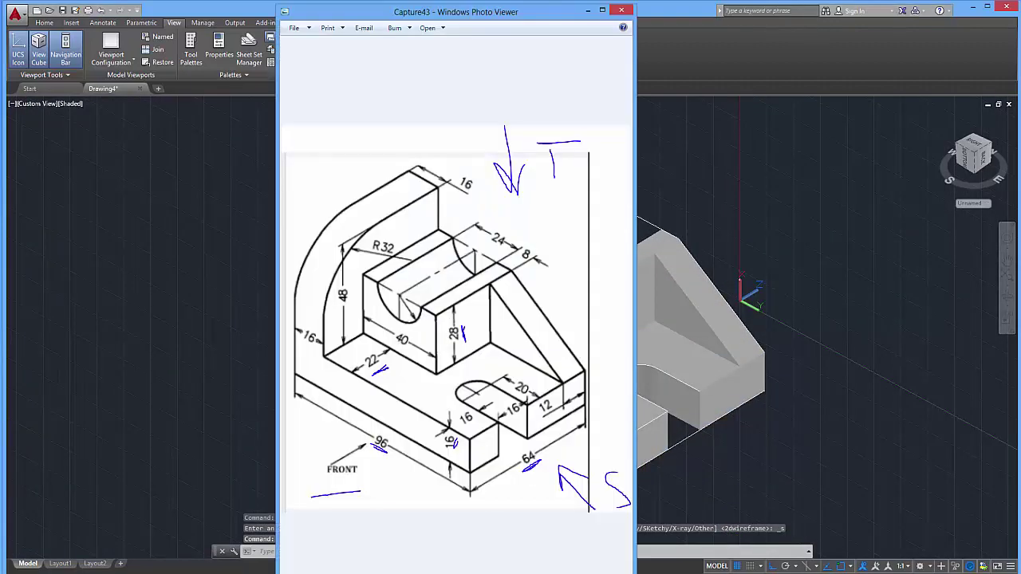
key("super+Down")
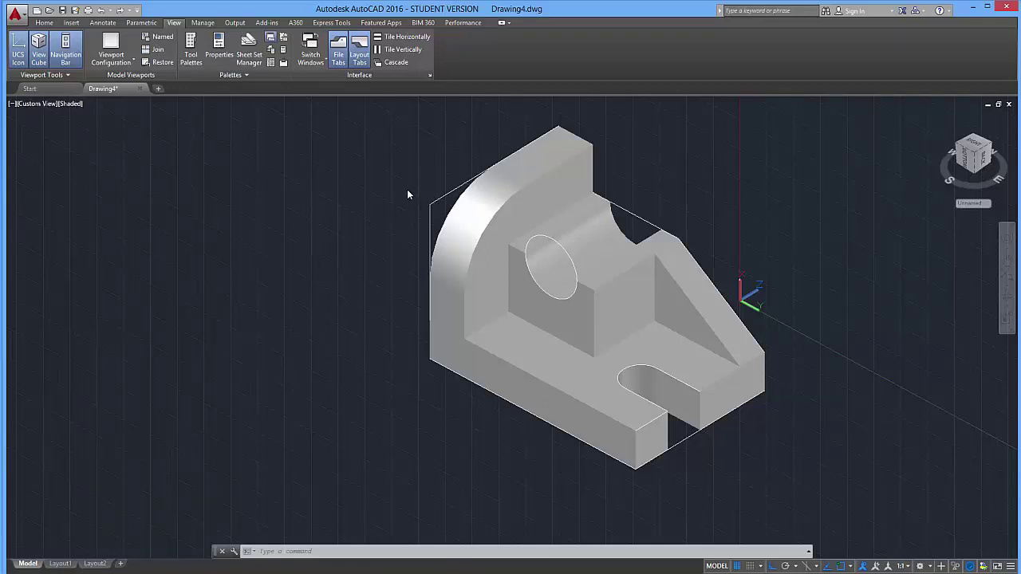
Erase the stray lines beside the back plate and across the cutout, then orbit to inspect.
key("Escape")
key("Escape")
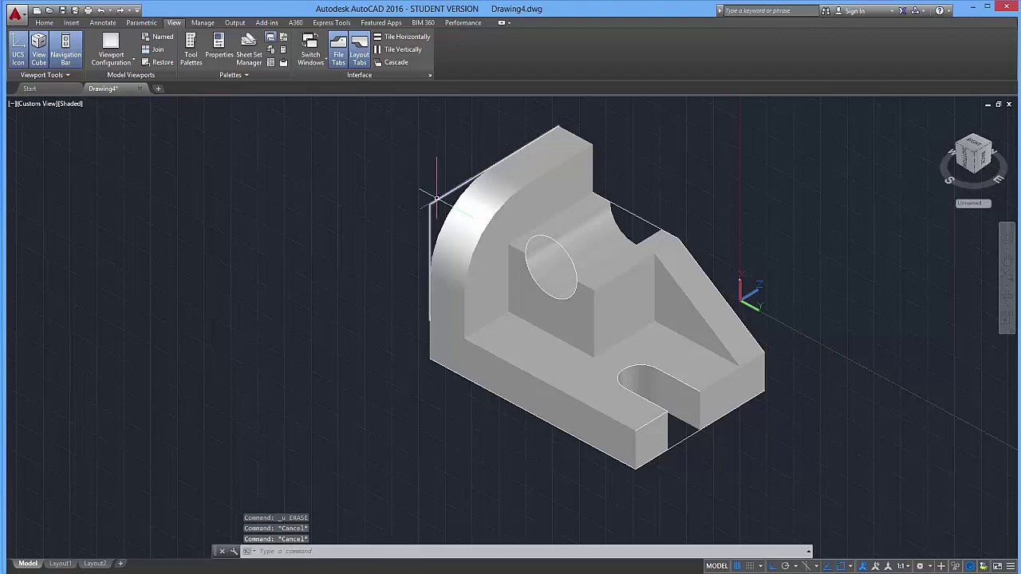
left_click(436, 198)
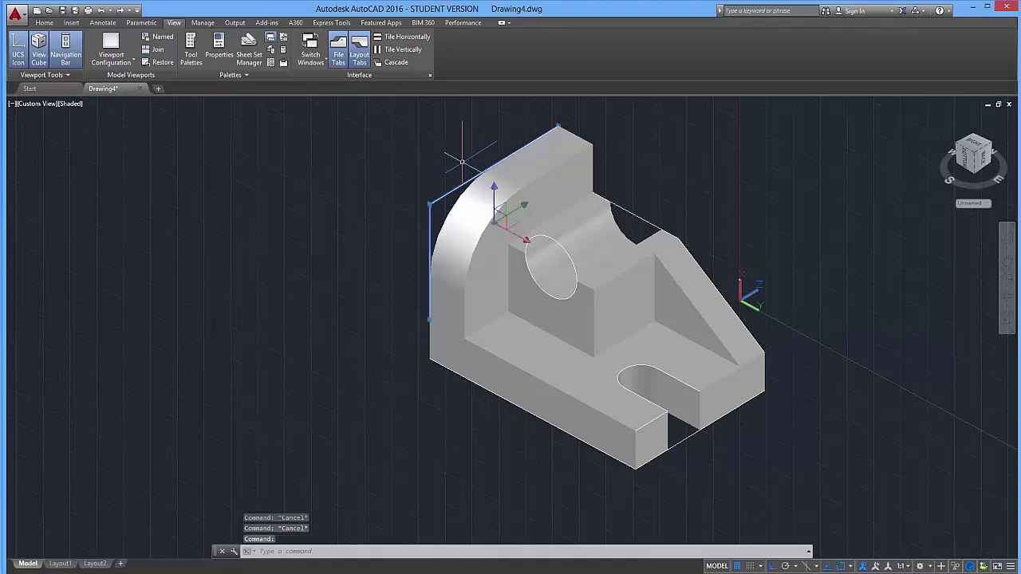
key("Delete")
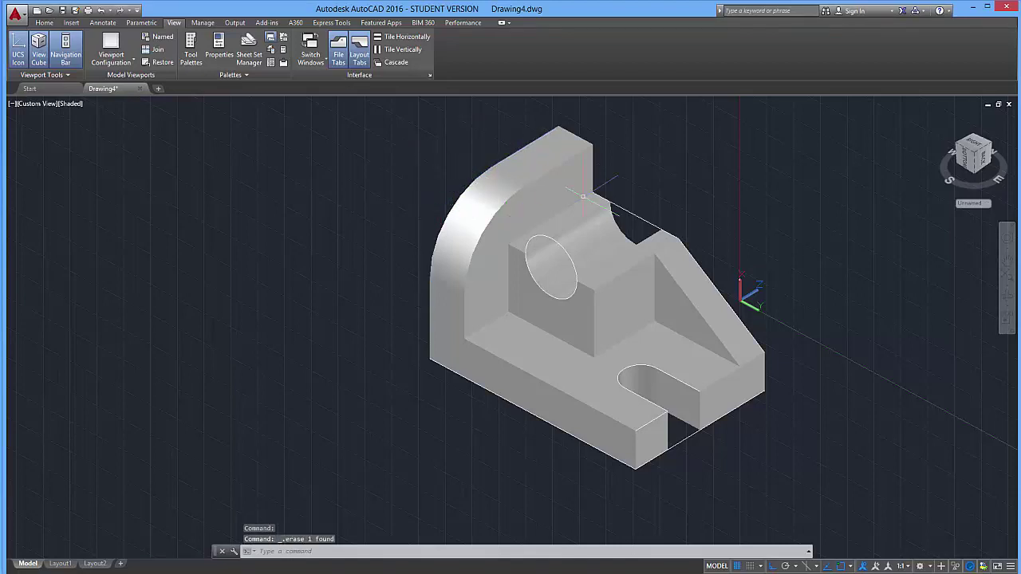
left_click(641, 226)
key("Delete")
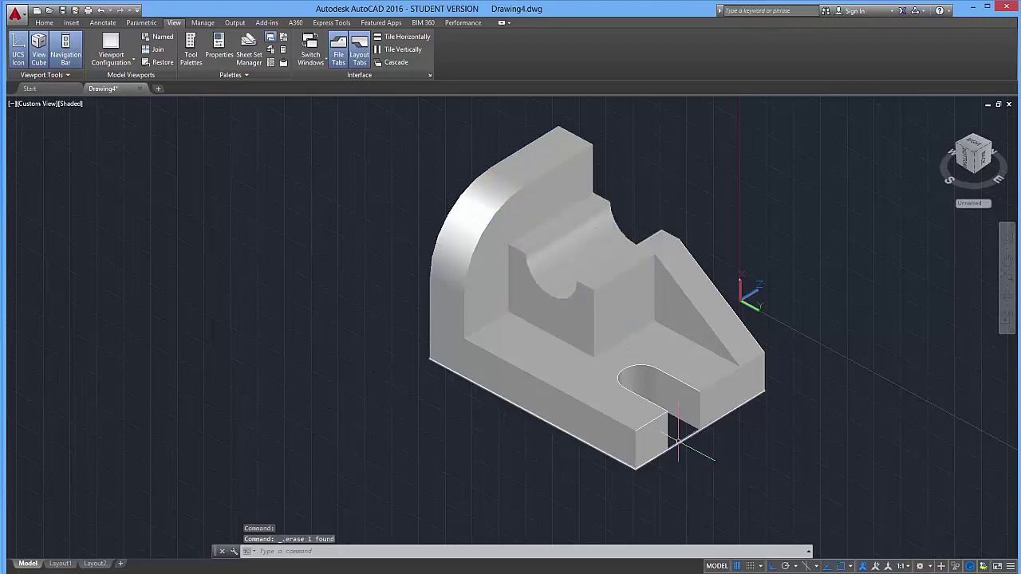
middle_click_drag(837, 398, 804, 410, "shift")
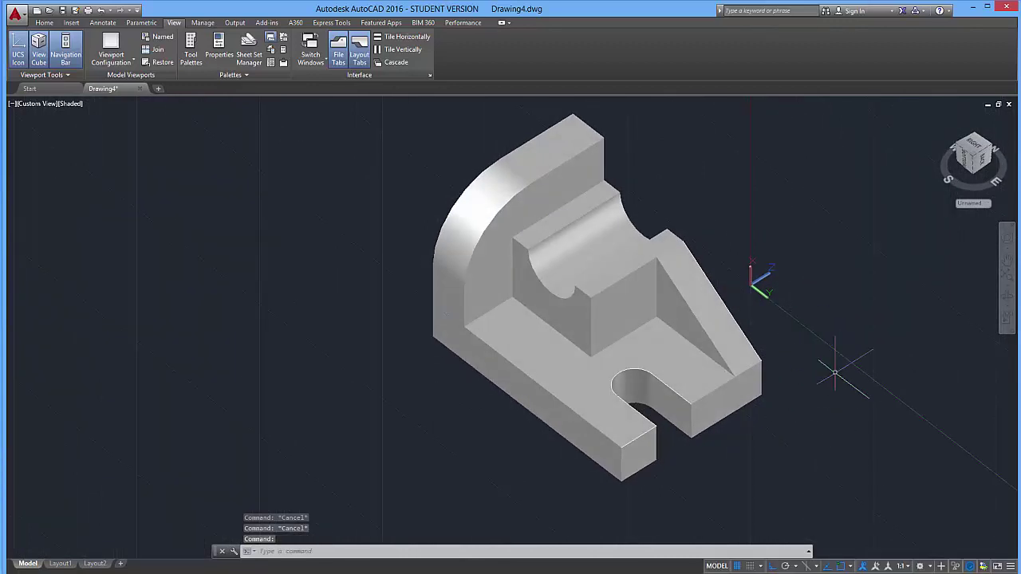
middle_click_drag(838, 365, 857, 334, "shift")
key("alt+Tab")
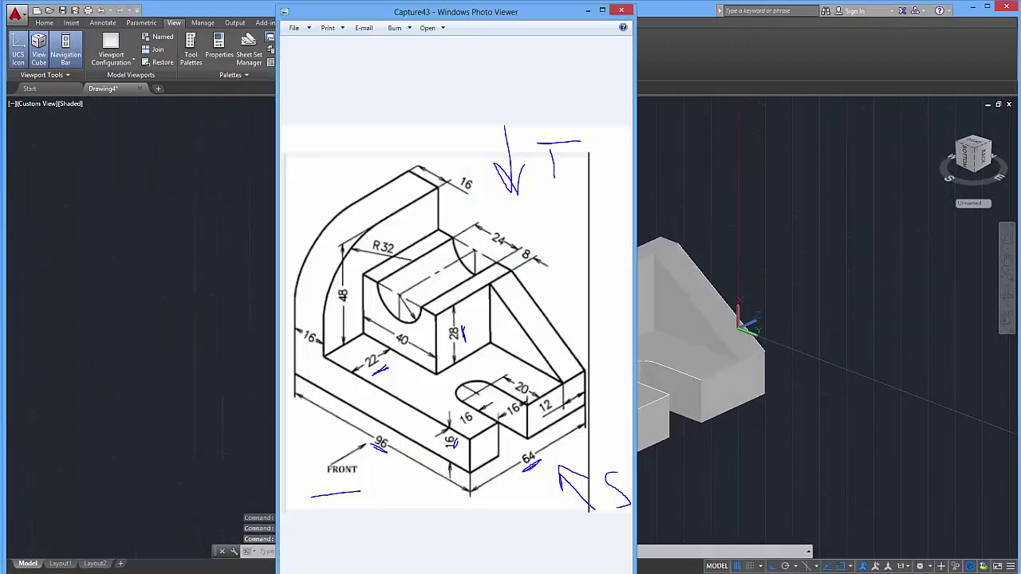
key("alt+Tab")
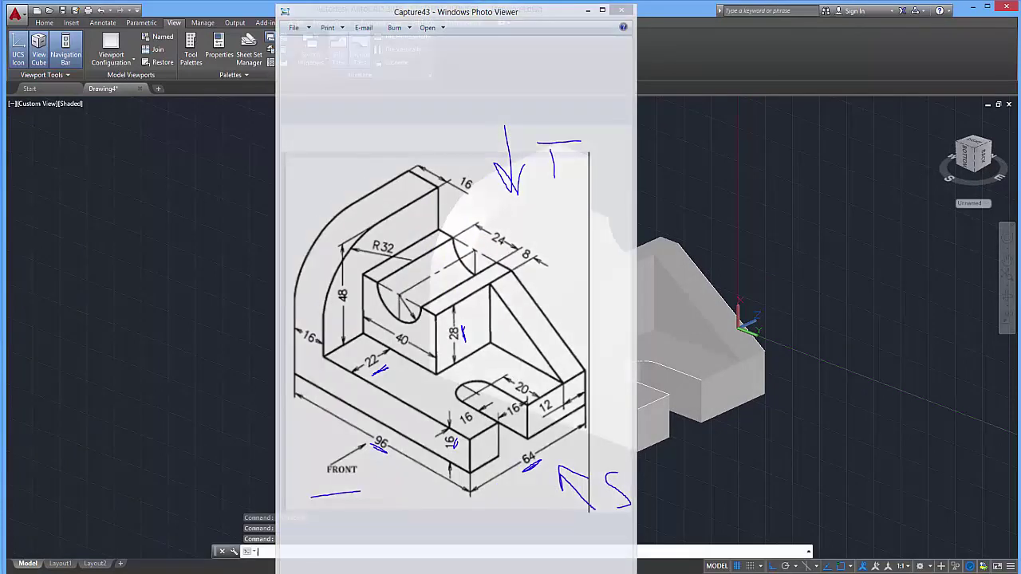